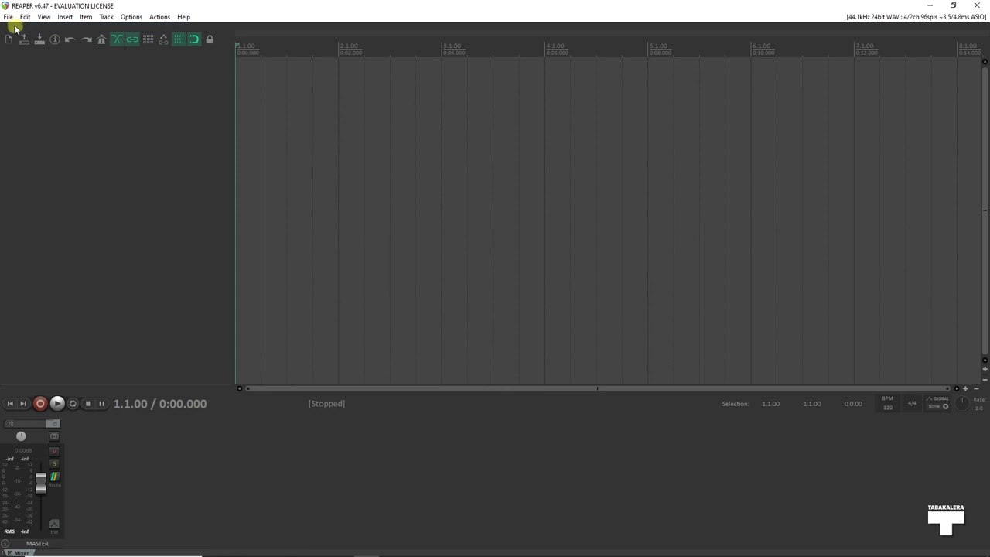
- Save the empty project as froga2 in the Documentos folder
click(8, 17)
click(30, 62)
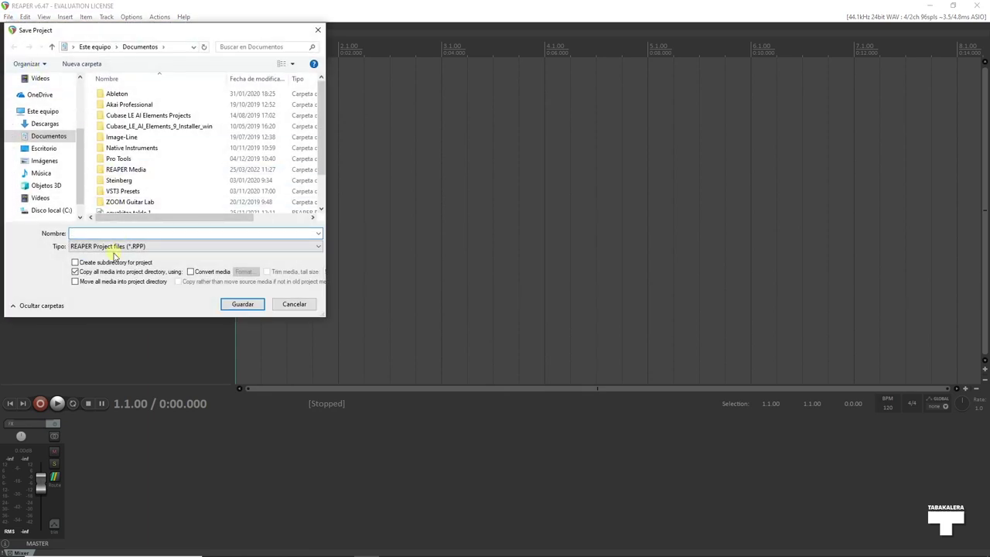
text(froga2)
click(242, 304)
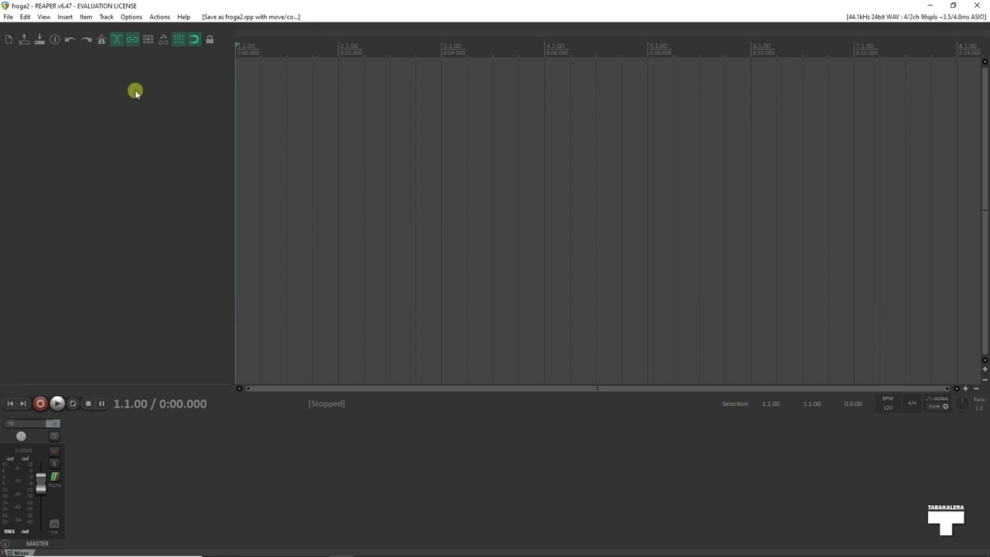
- Set the audio system to ASIO in the audio device preferences and review the first input and output channel choices
click(130, 16)
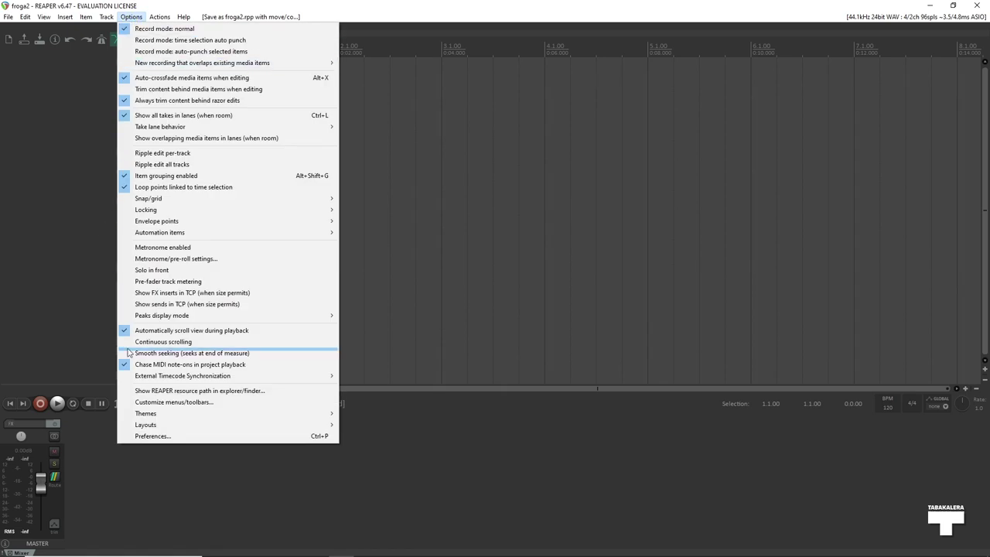
click(165, 435)
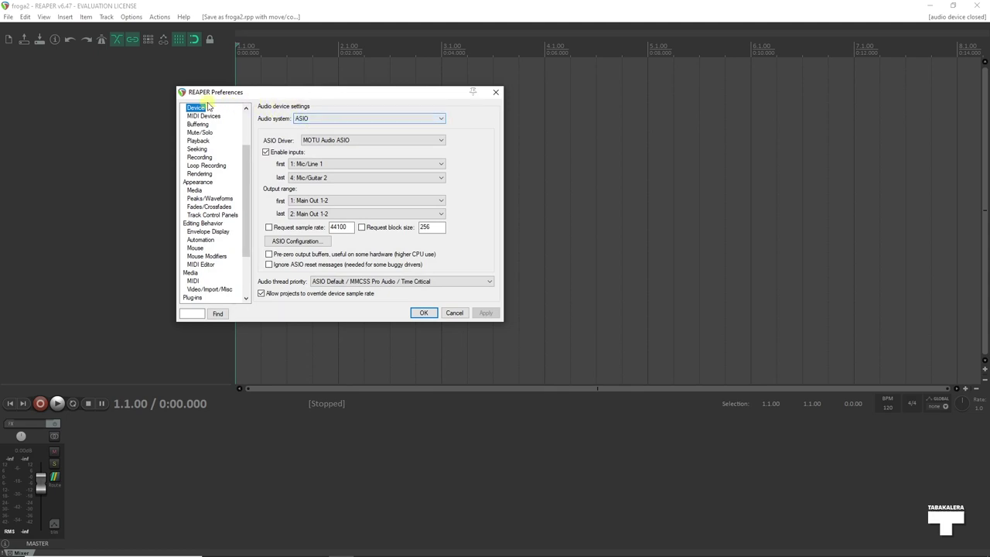
click(322, 118)
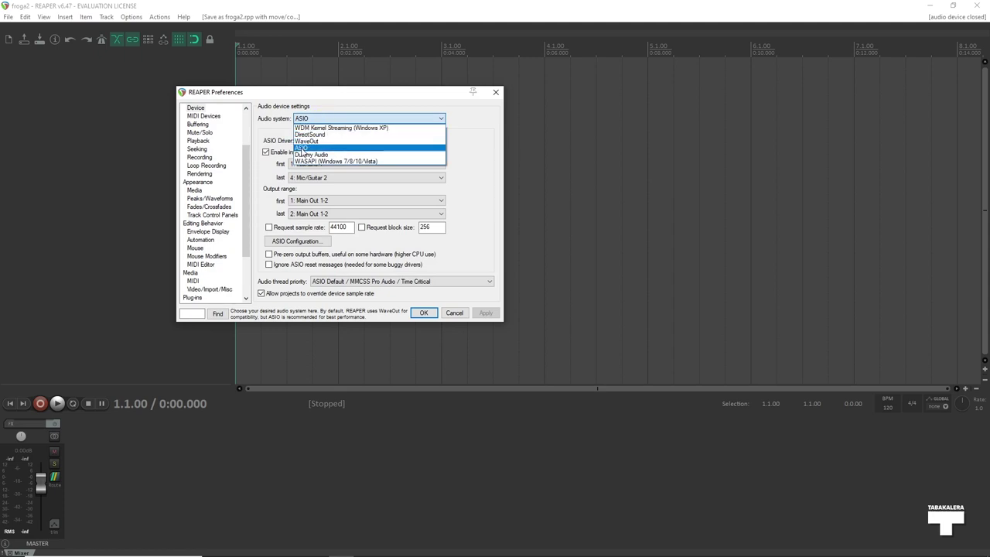
click(302, 149)
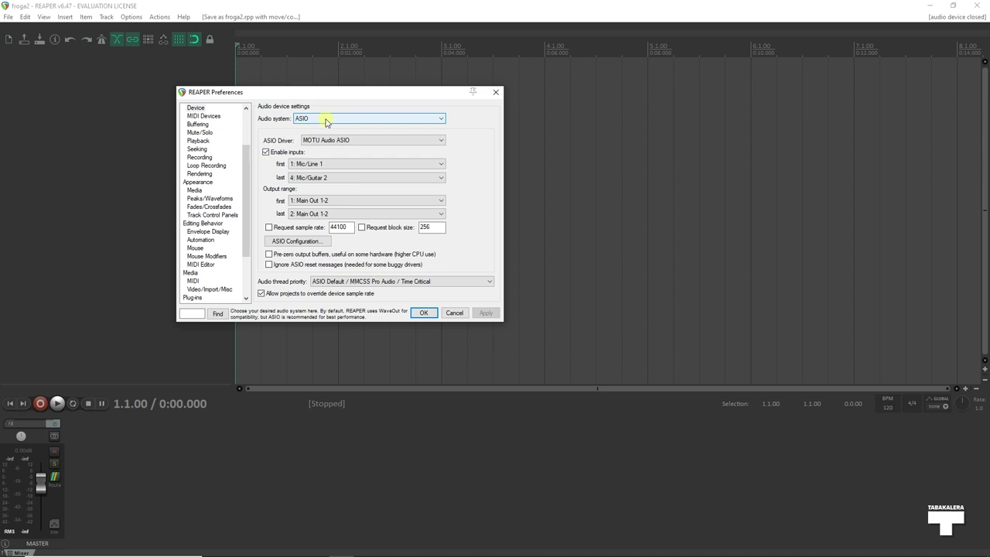
click(329, 164)
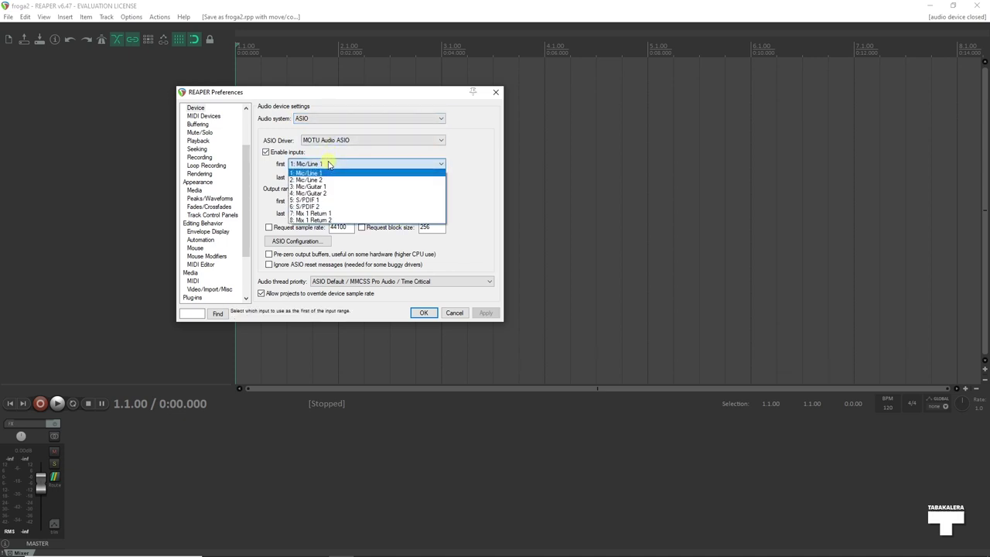
click(457, 155)
click(405, 200)
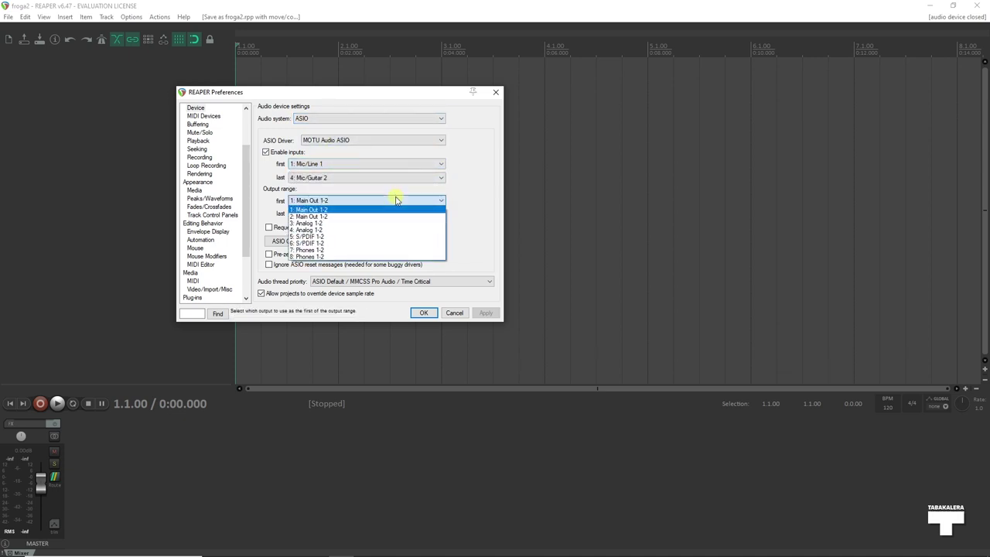
click(459, 200)
click(423, 312)
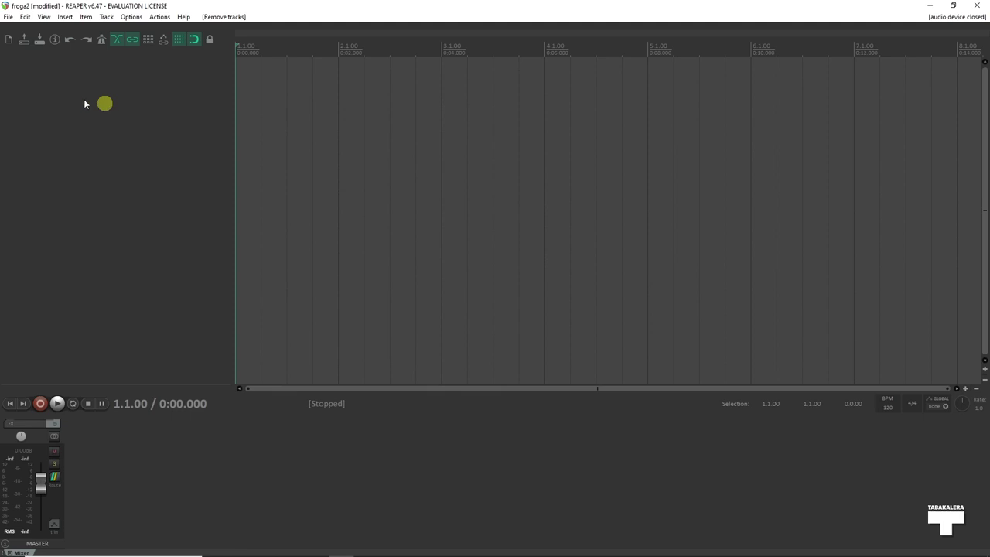
- Insert two new empty tracks into the project
right_click(41, 91)
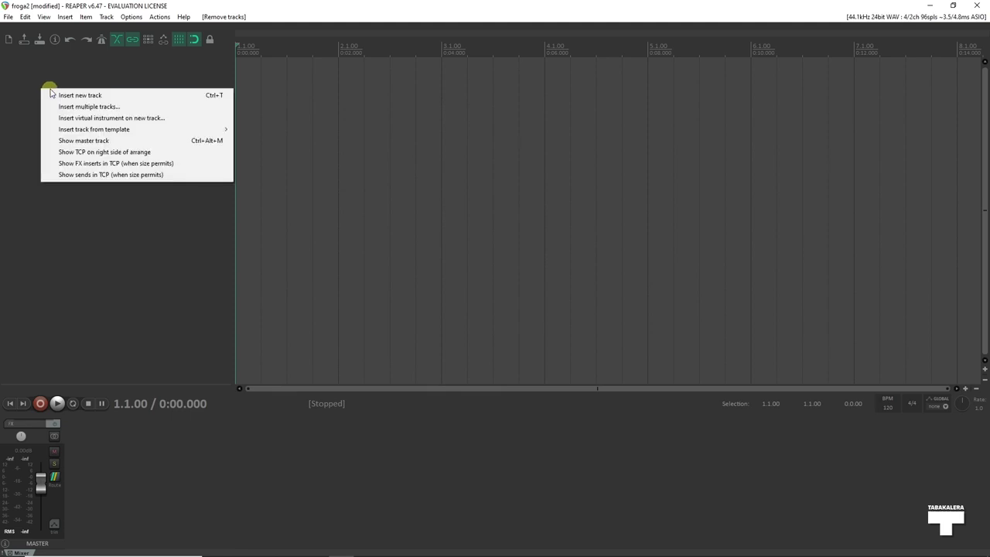
click(59, 95)
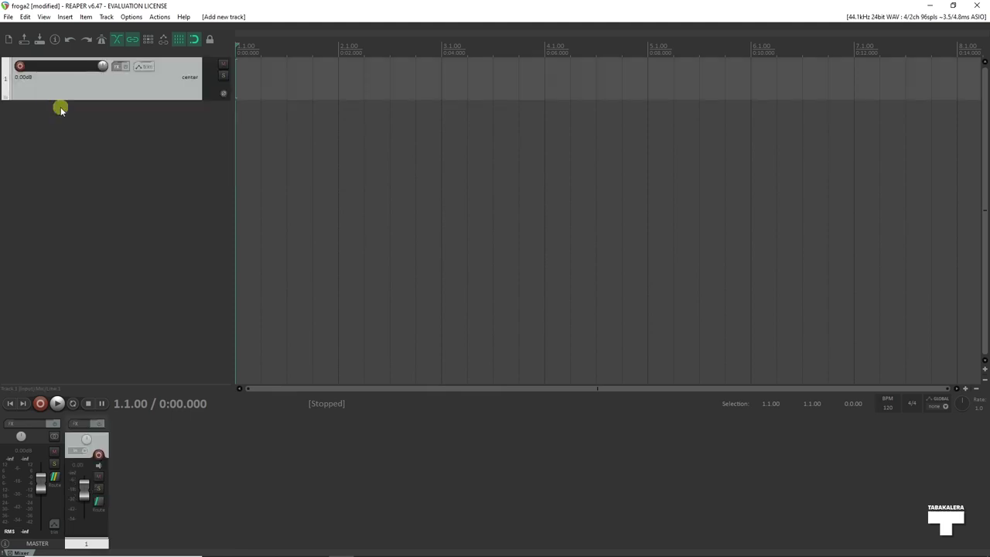
right_click(71, 115)
click(74, 115)
right_click(70, 161)
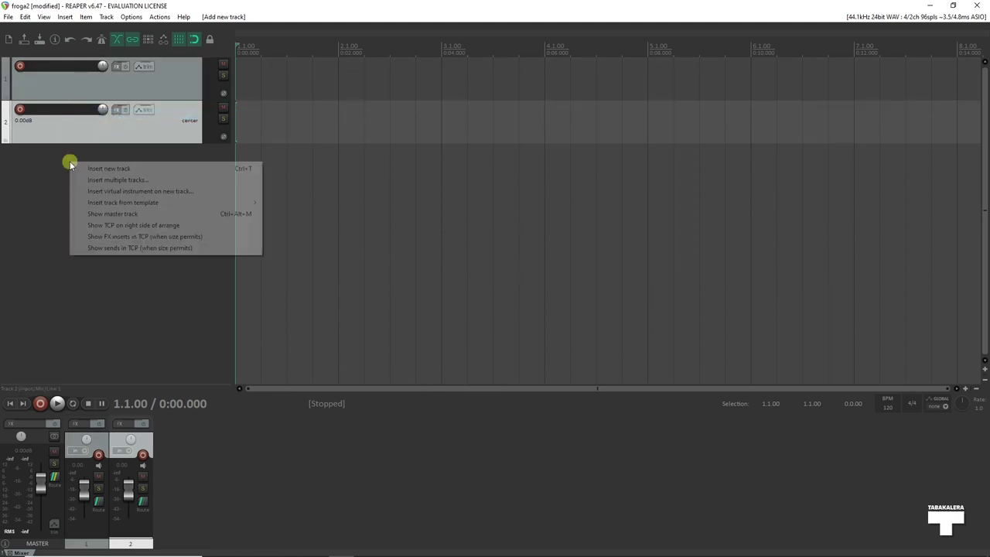
click(120, 180)
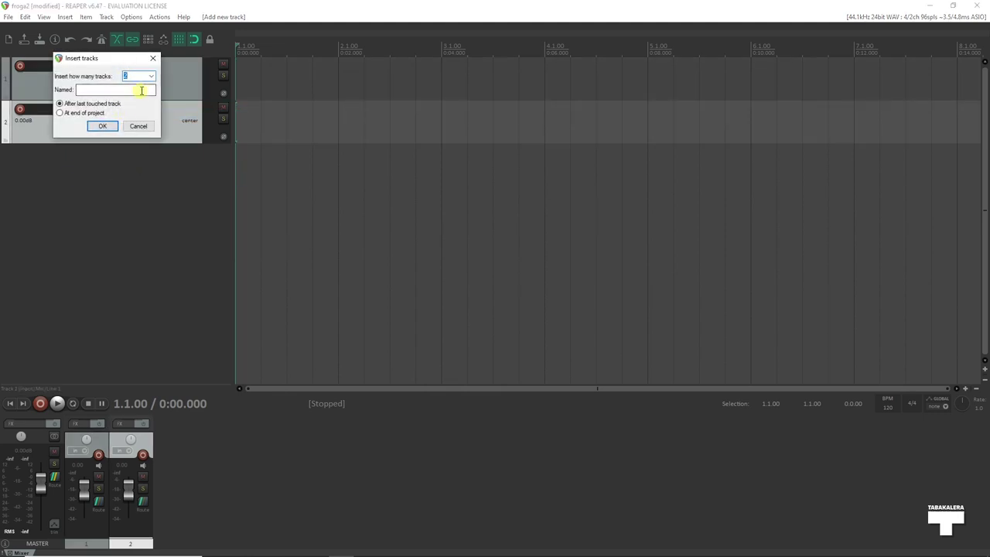
click(152, 61)
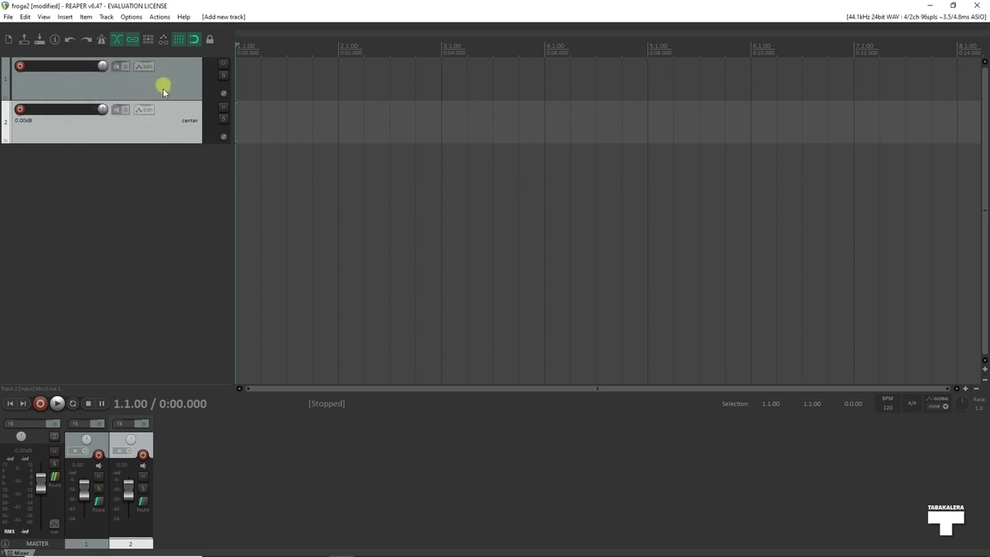
- Name the first track gitarra
click(70, 68)
click(69, 68)
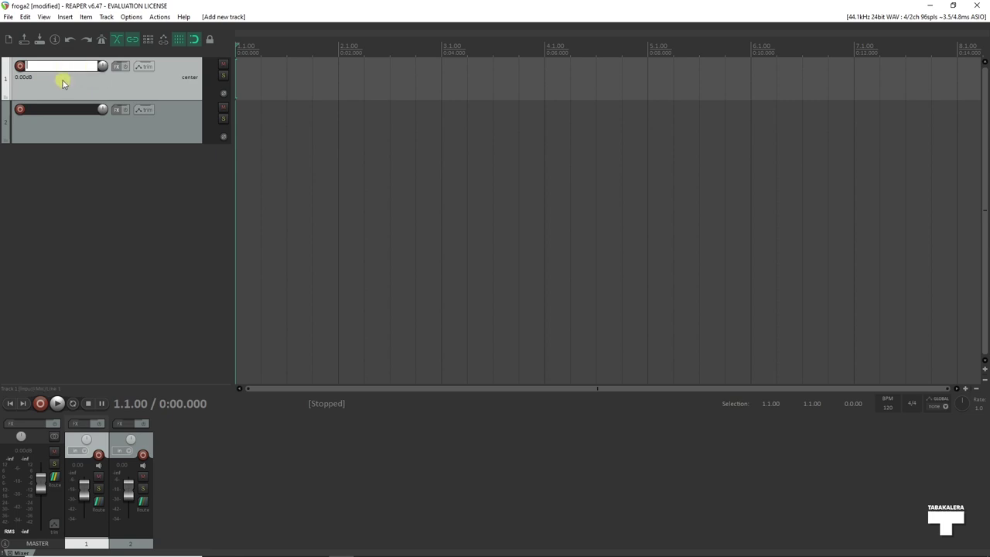
key(Return)
- Give the gitarra track a custom purple color from the basic colors
right_click(104, 90)
mouse_move(248, 298)
click(322, 296)
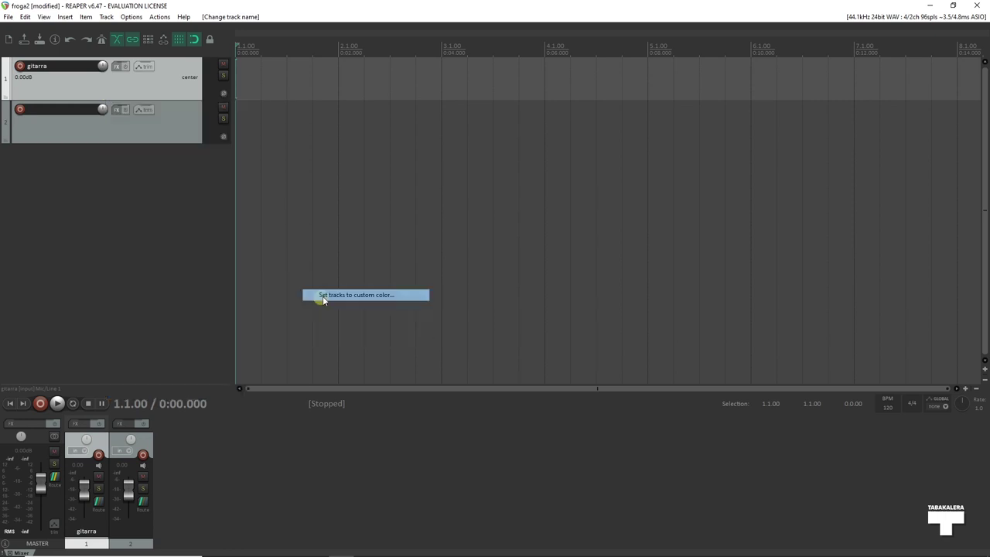
click(94, 88)
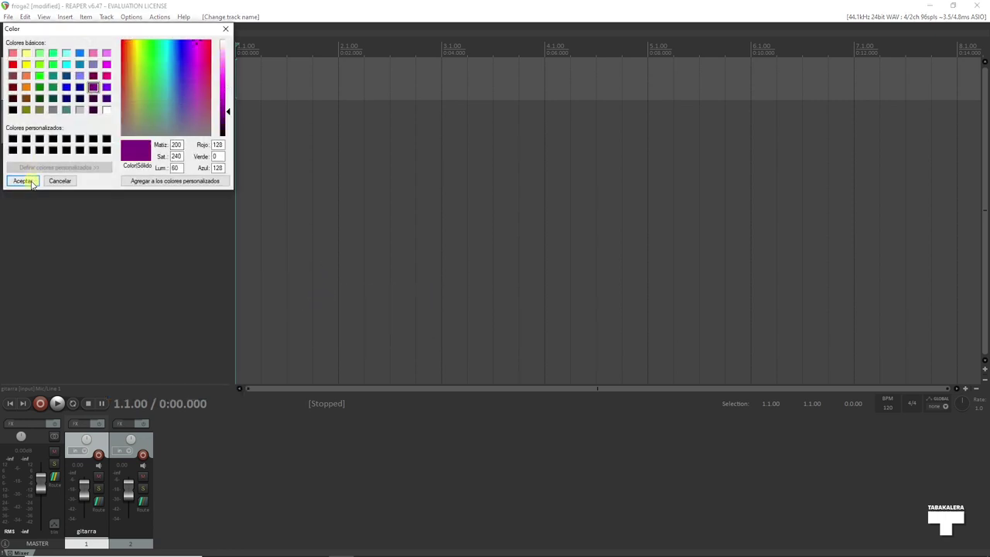
click(23, 181)
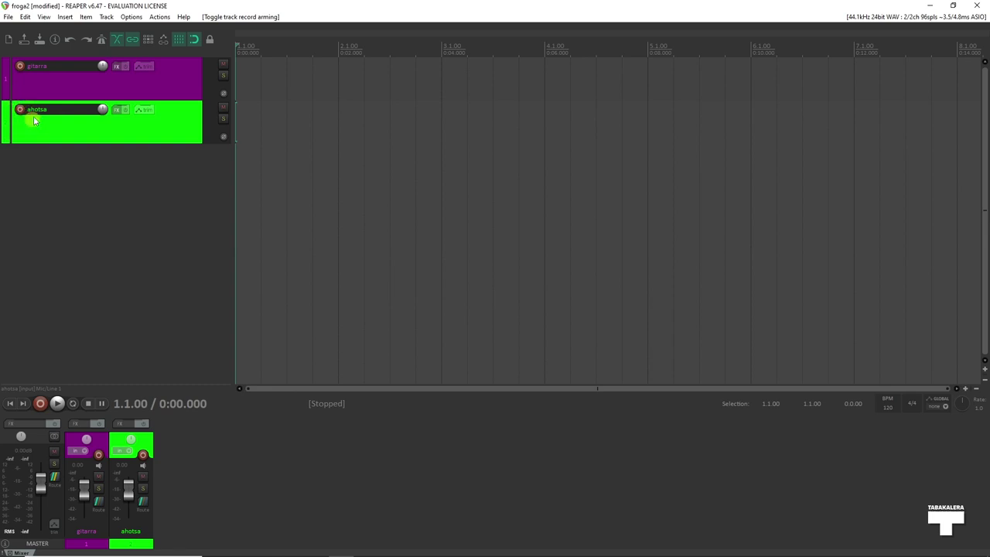
- Arm the gitarra and ahotsa tracks for recording, with mono inputs Mic/Line 1 for gitarra and Mic/Line 2 for ahotsa
click(20, 66)
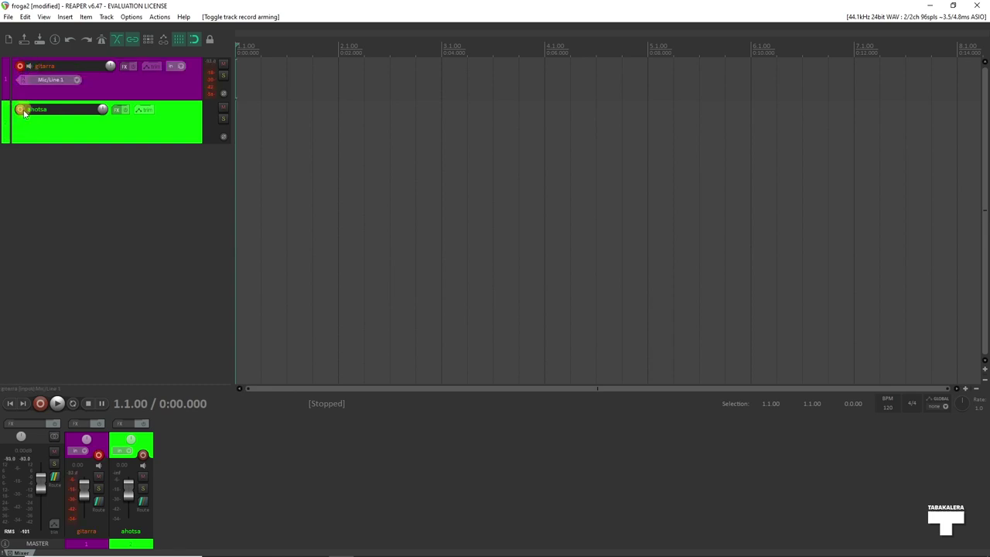
click(20, 109)
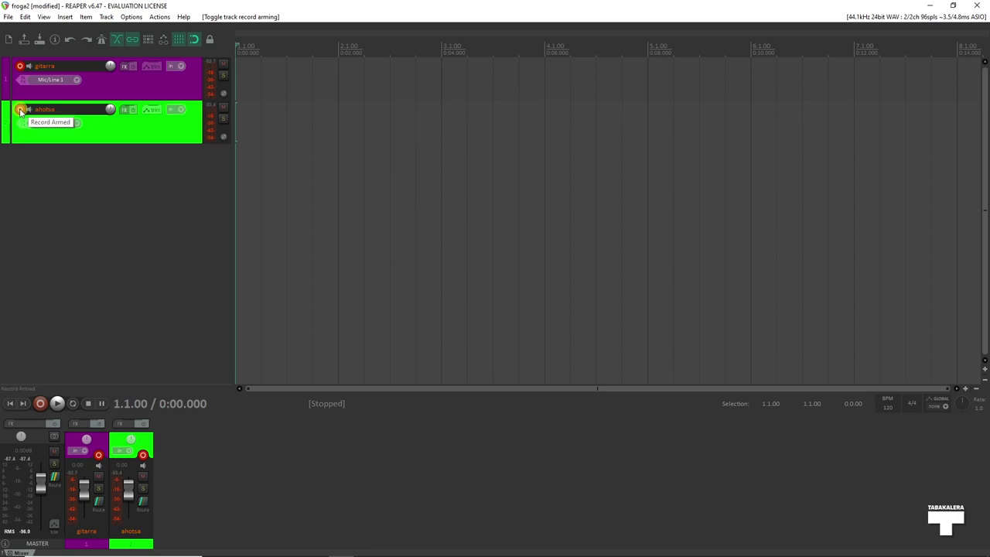
click(50, 80)
mouse_move(109, 92)
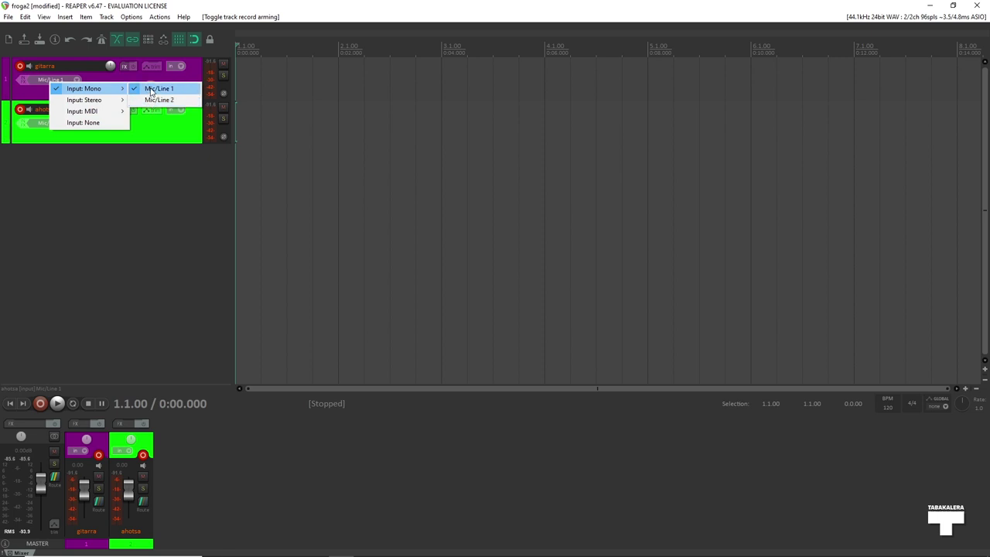
click(151, 92)
click(74, 123)
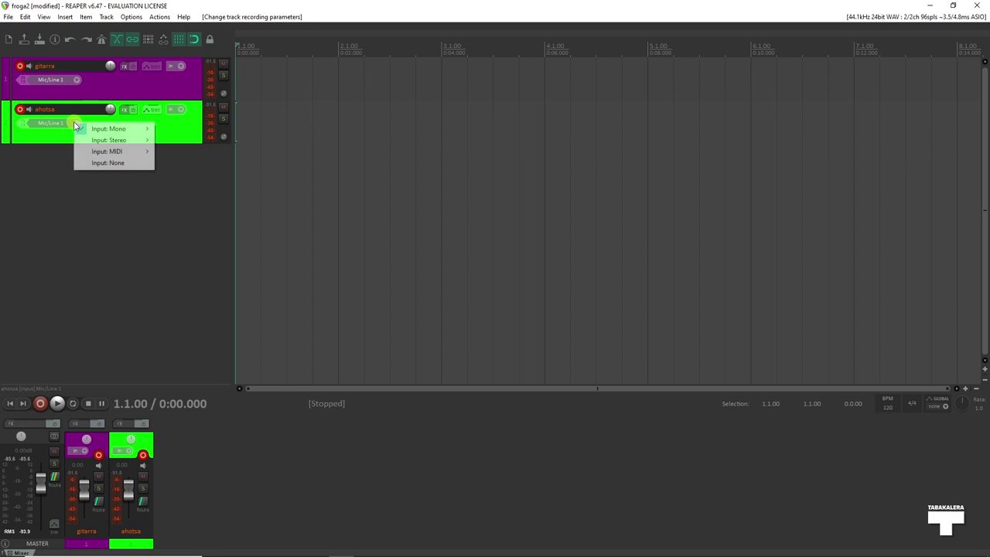
mouse_move(141, 132)
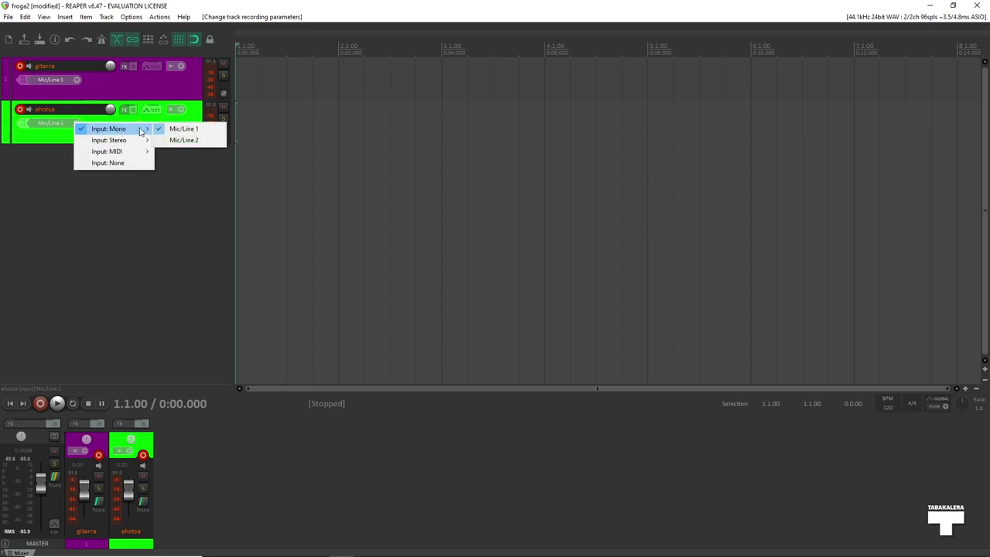
click(188, 141)
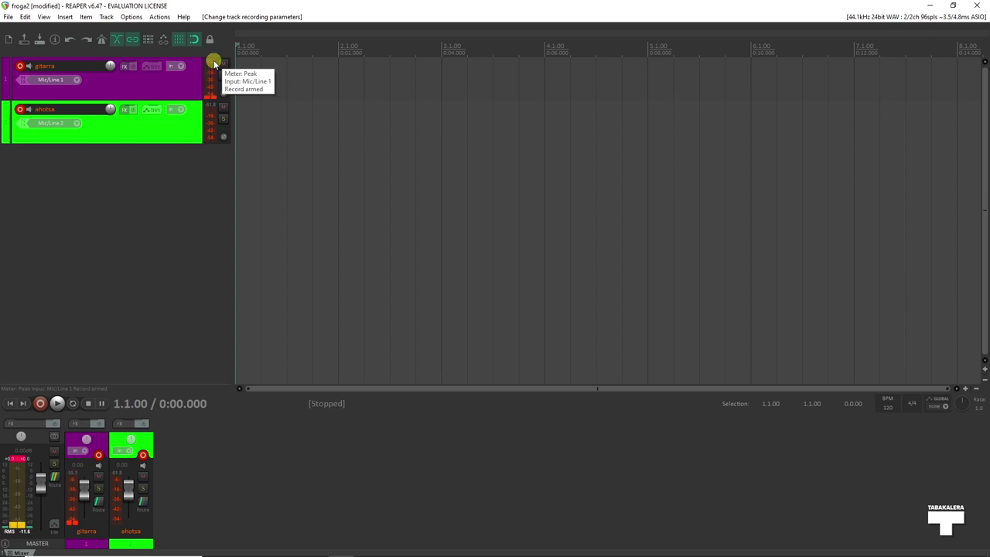
- Record a short take with only the gitarra track armed, stop the recording and save all recorded files
click(21, 66)
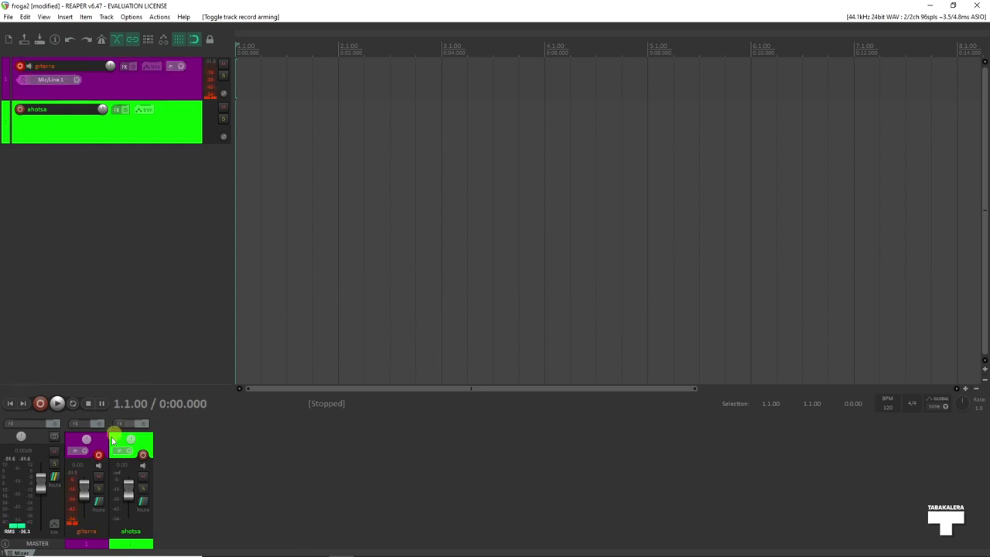
click(41, 405)
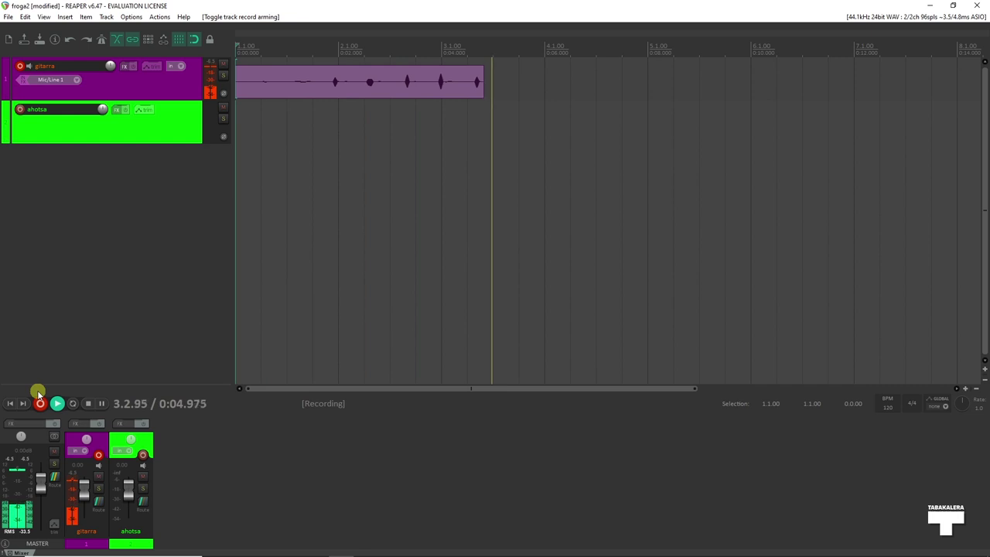
click(39, 396)
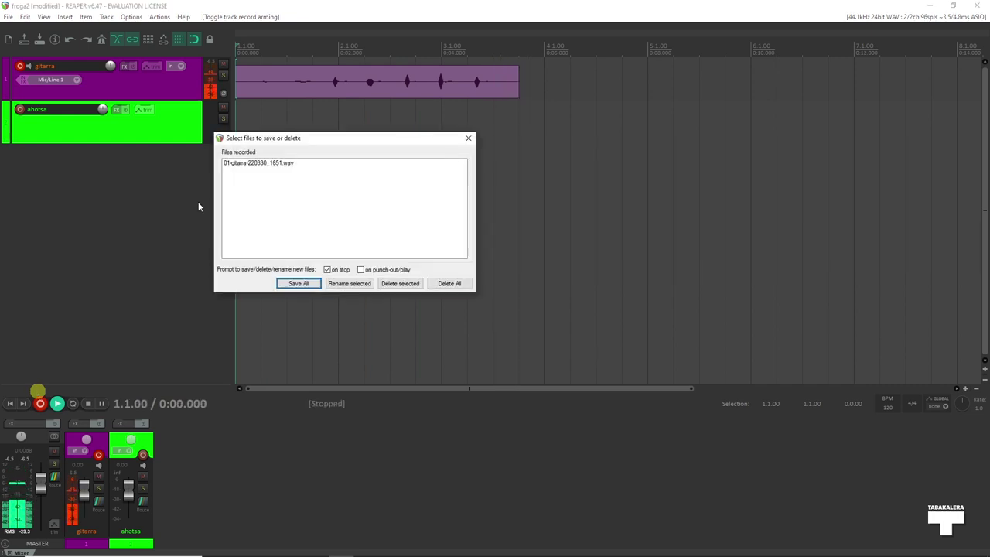
click(311, 285)
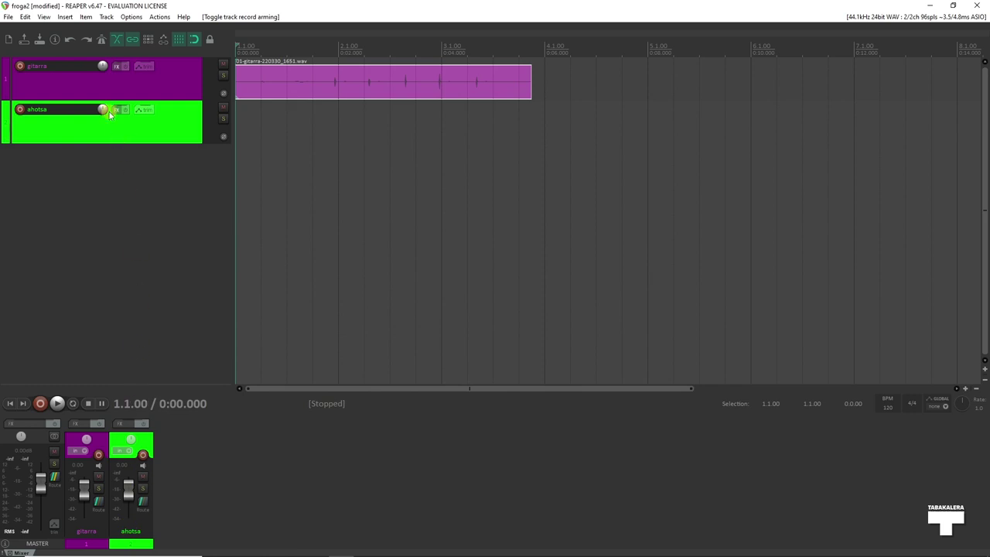
- Hide the mixer to enlarge the arrange area
click(45, 17)
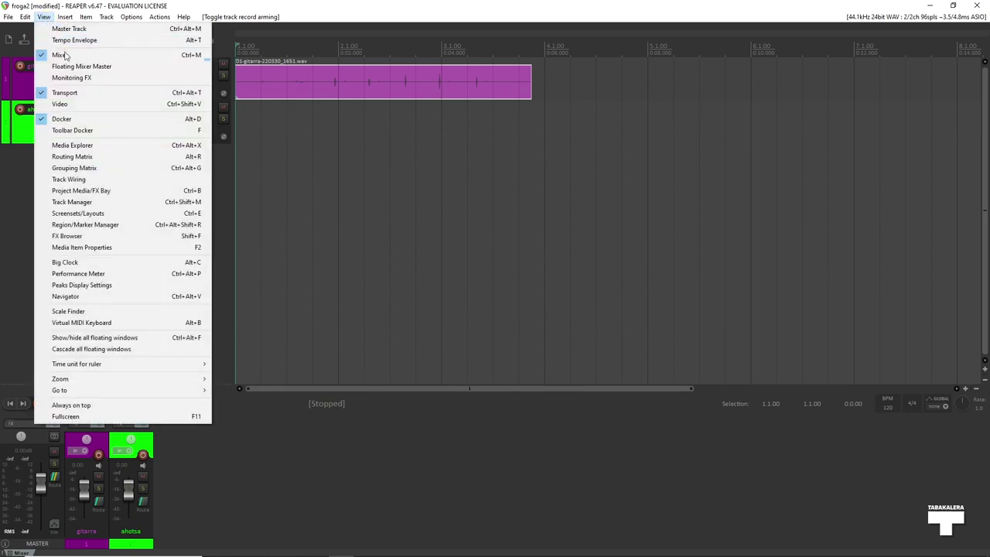
click(66, 56)
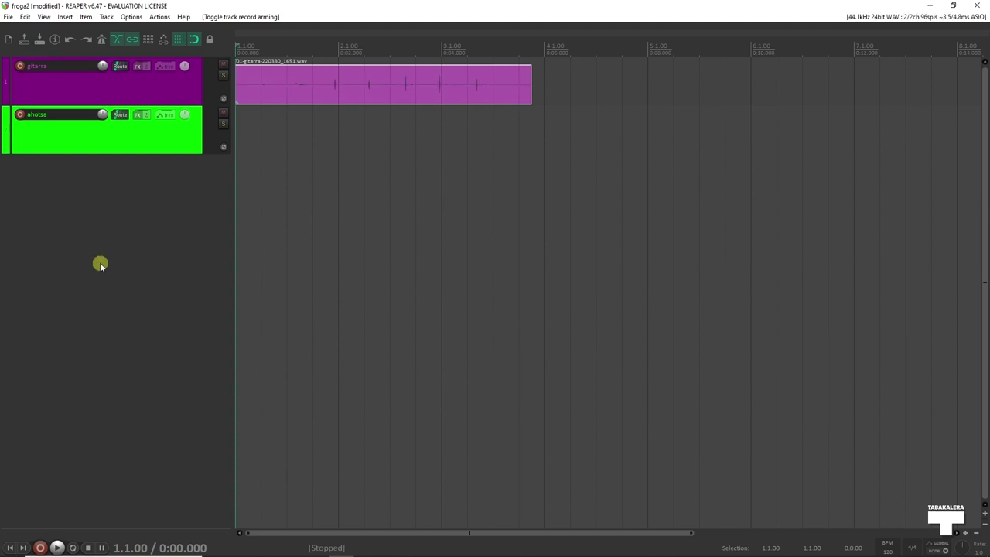
- Import the WAV file "1. still evaluating" from the BIDEOTUTORIALA folder onto the ahotsa track
click(139, 143)
click(65, 17)
click(77, 27)
scroll(47, 124, up, 1)
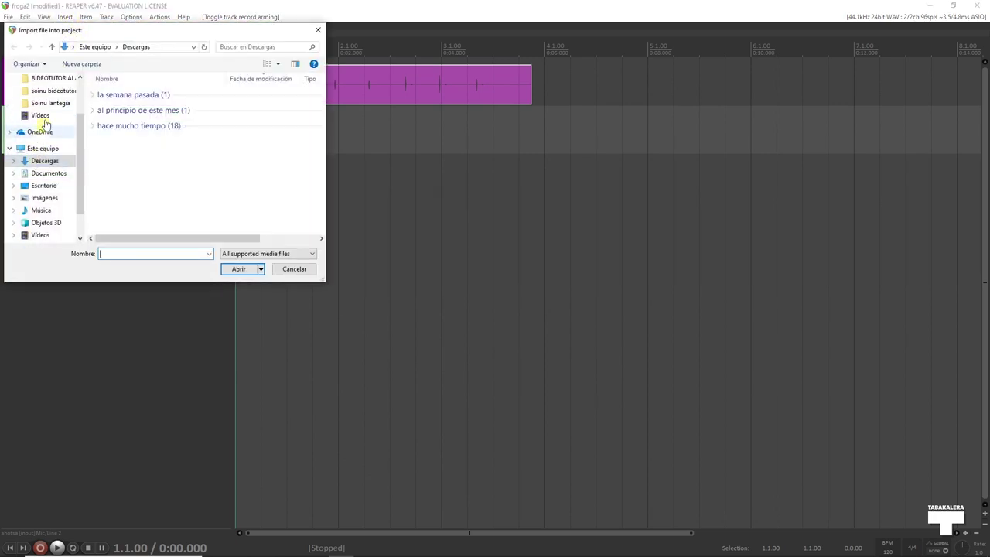
click(50, 78)
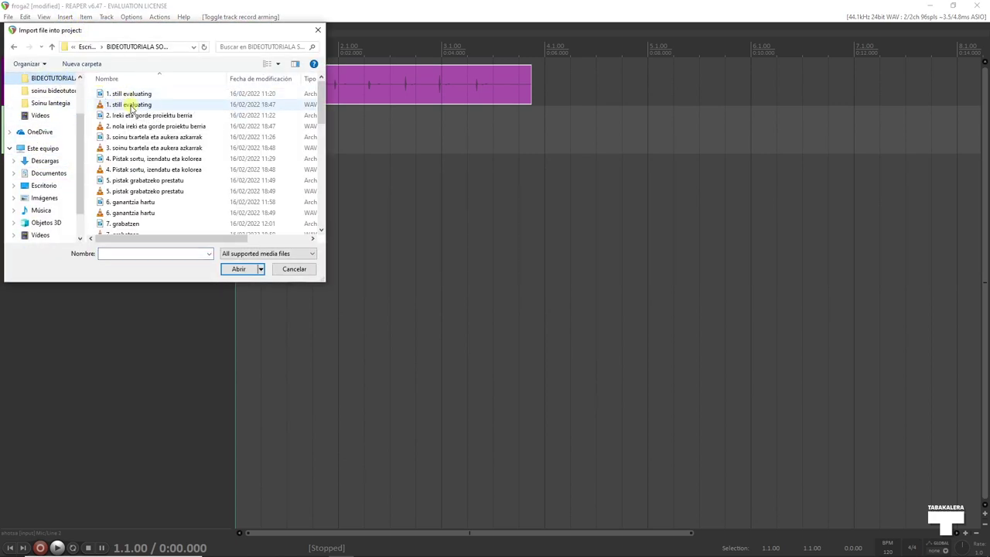
double_click(130, 104)
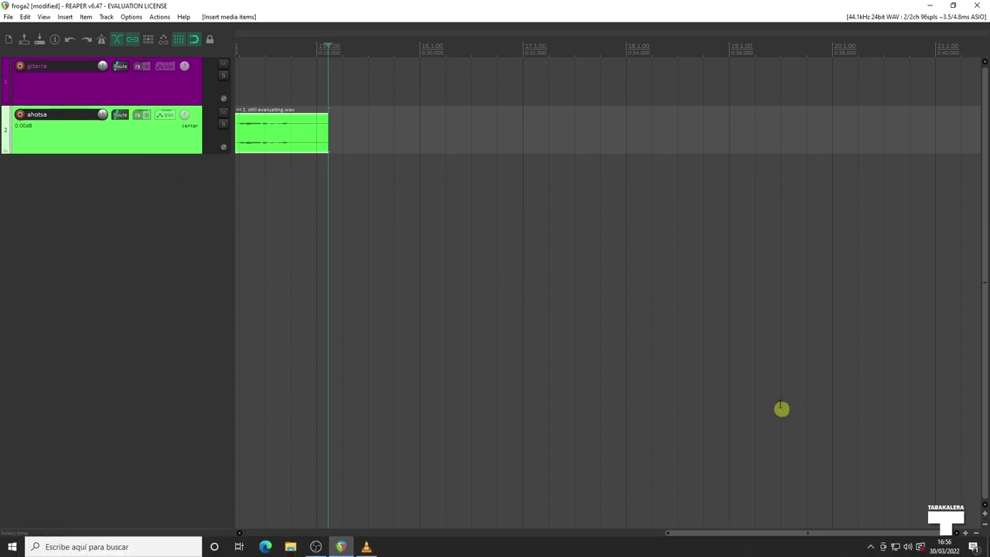
click(977, 534)
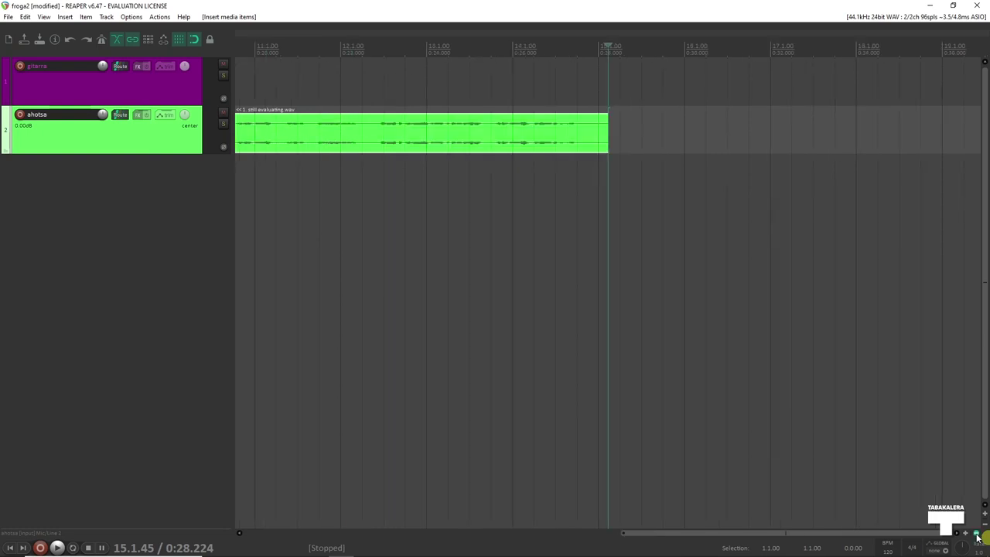
click(977, 535)
click(977, 534)
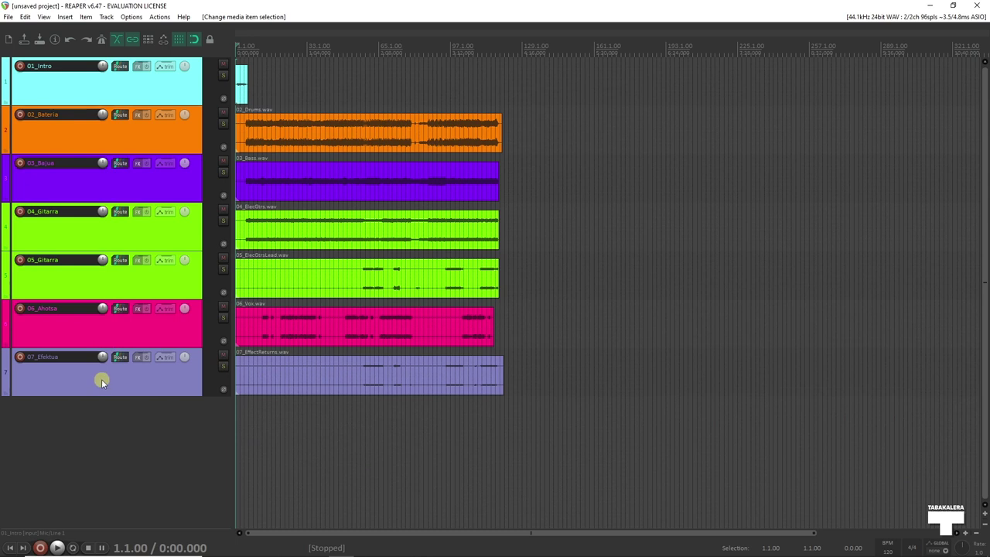
- Try to insert 7 new tracks at once after the last touched track
right_click(96, 413)
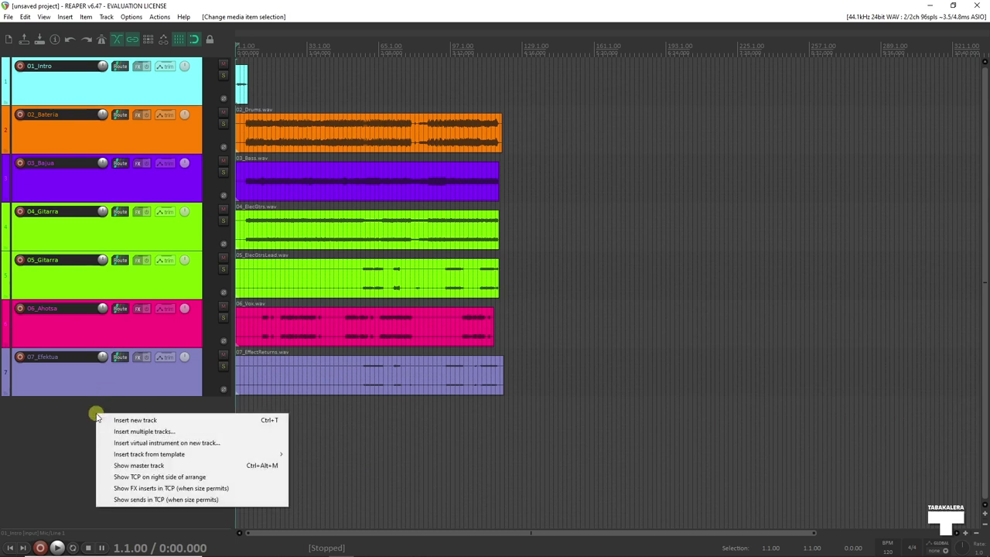
click(145, 433)
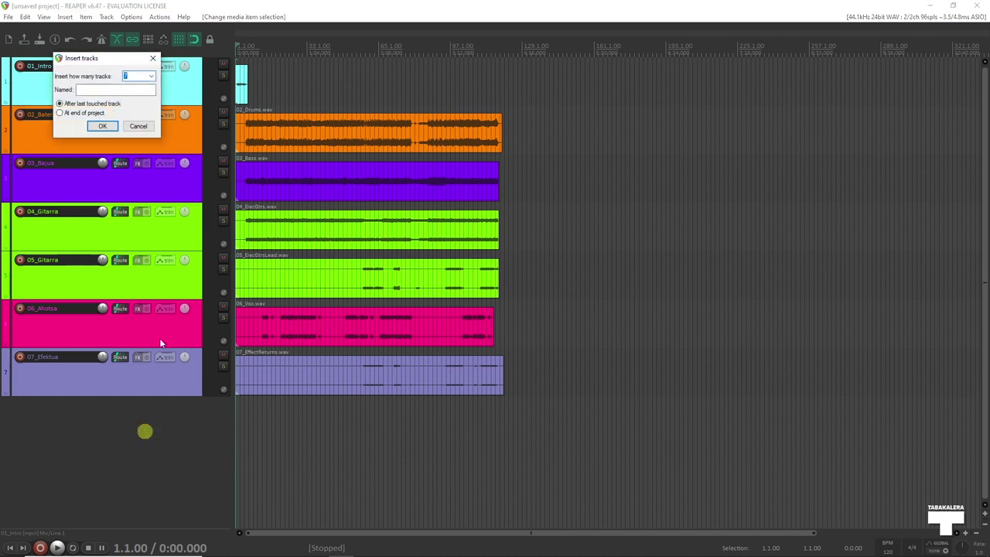
click(102, 126)
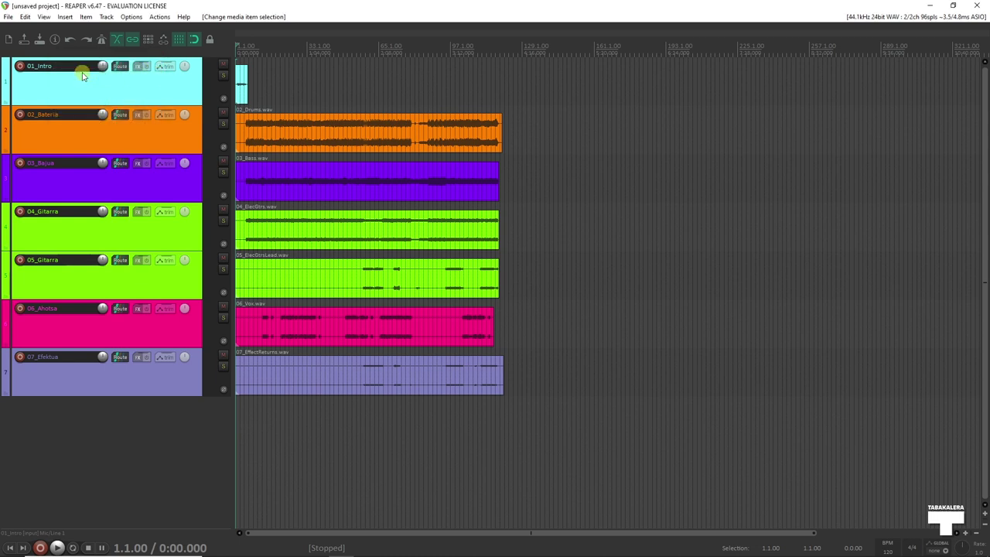
- Open the 01_Intro track's name for editing and open its custom track color choice
double_click(62, 68)
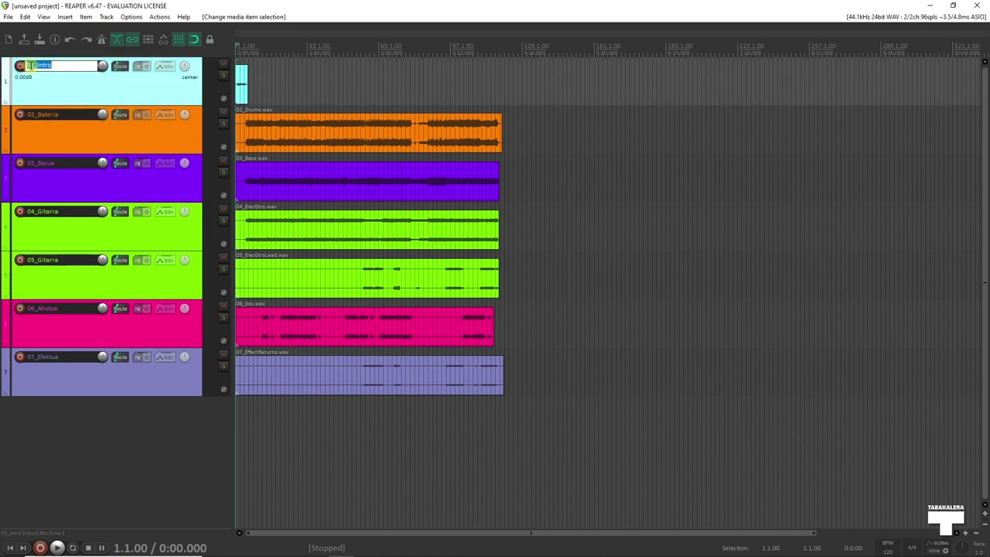
right_click(95, 91)
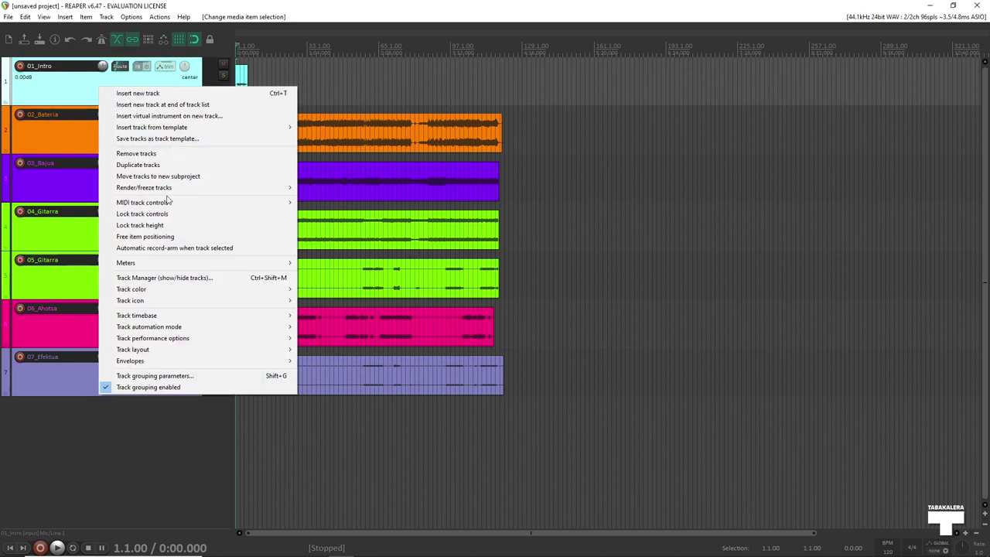
mouse_move(259, 293)
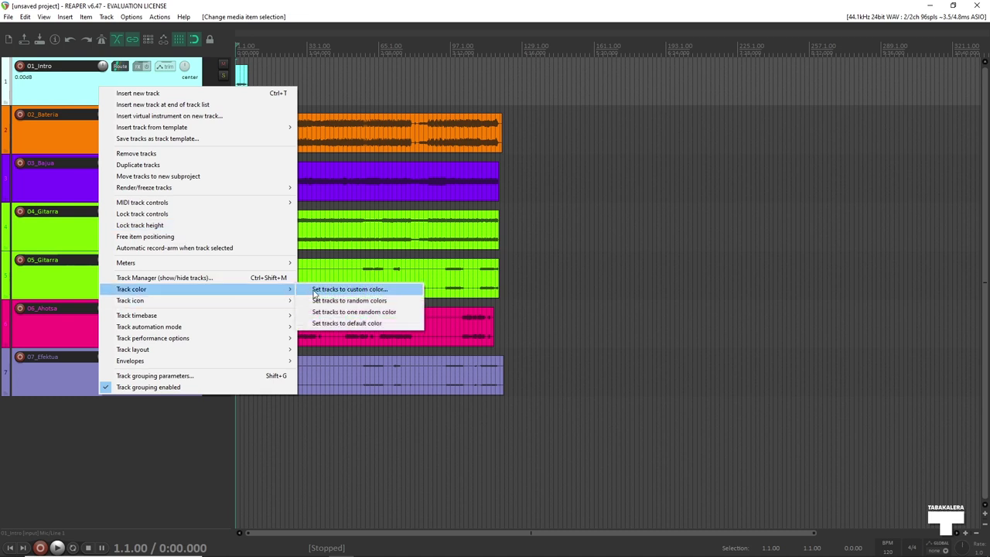
click(314, 291)
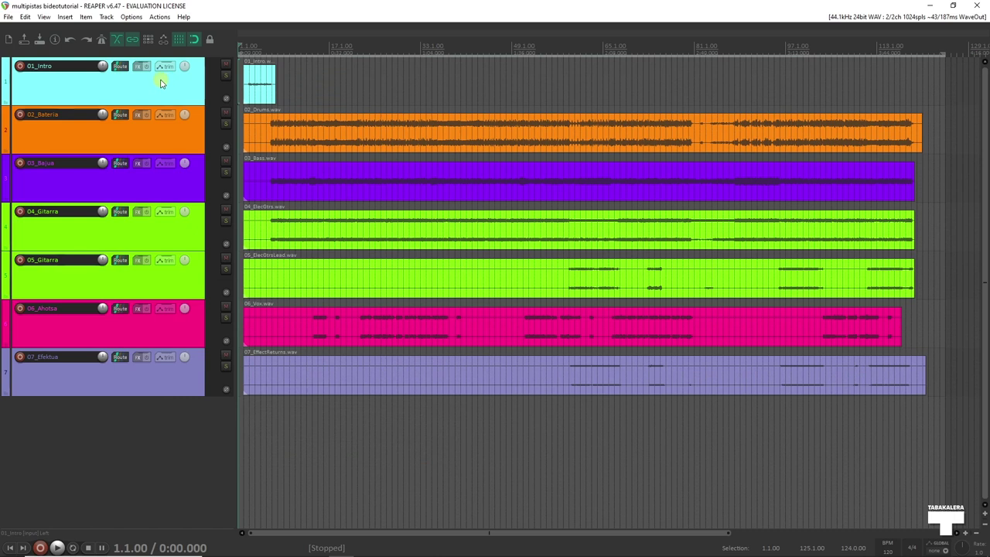
- Turn on the metronome and play the project briefly from the start, stopping after a few seconds
click(102, 40)
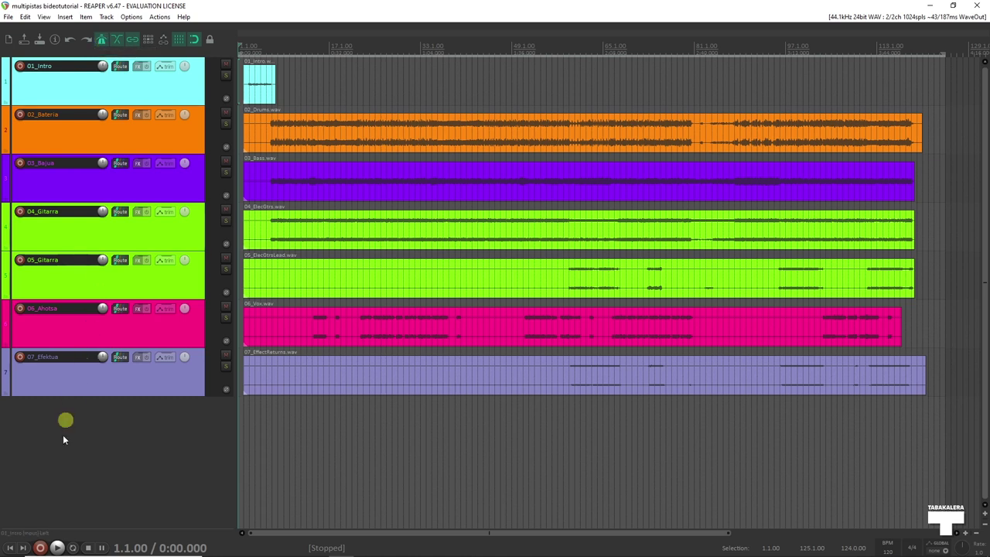
click(58, 549)
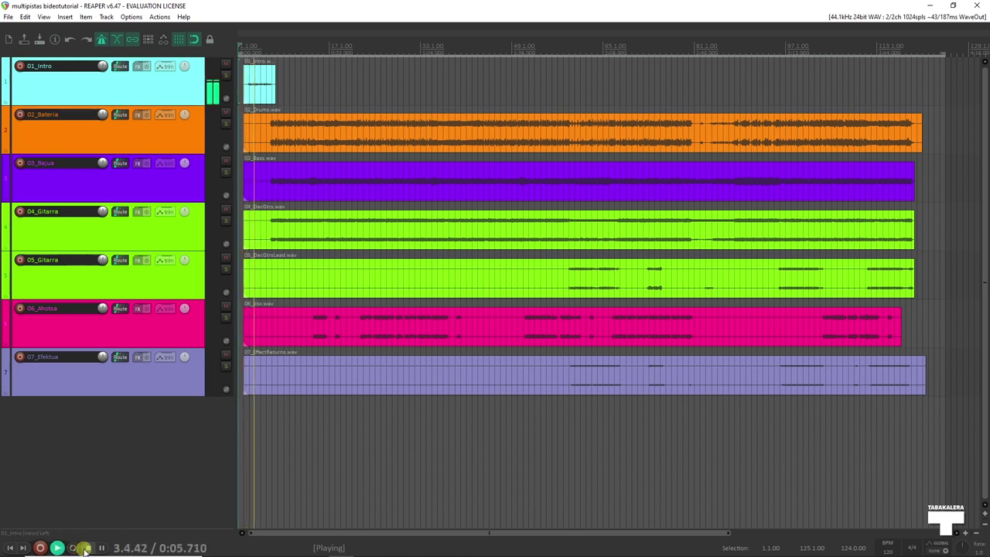
click(86, 547)
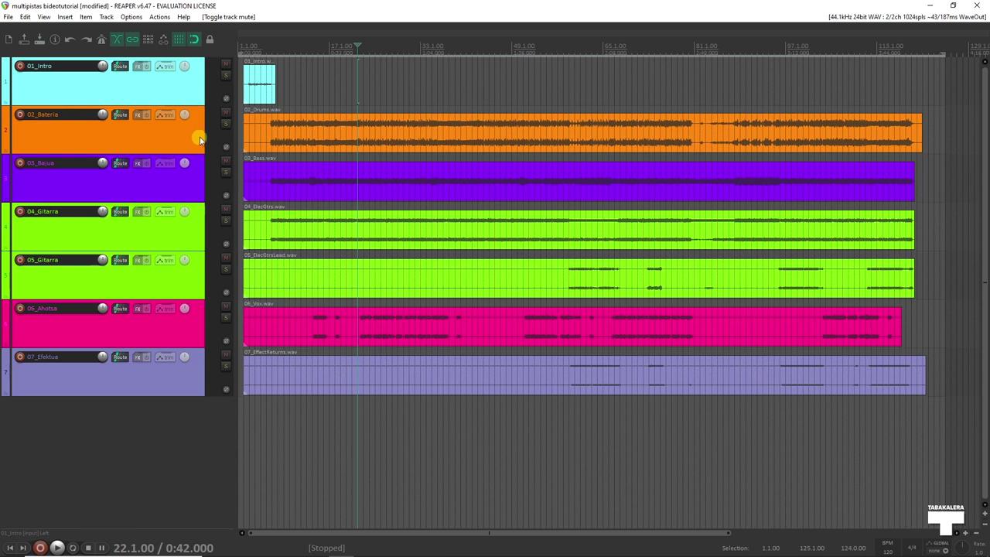
- Mute and unmute the 02_Bateria track, and solo and unsolo it
click(224, 112)
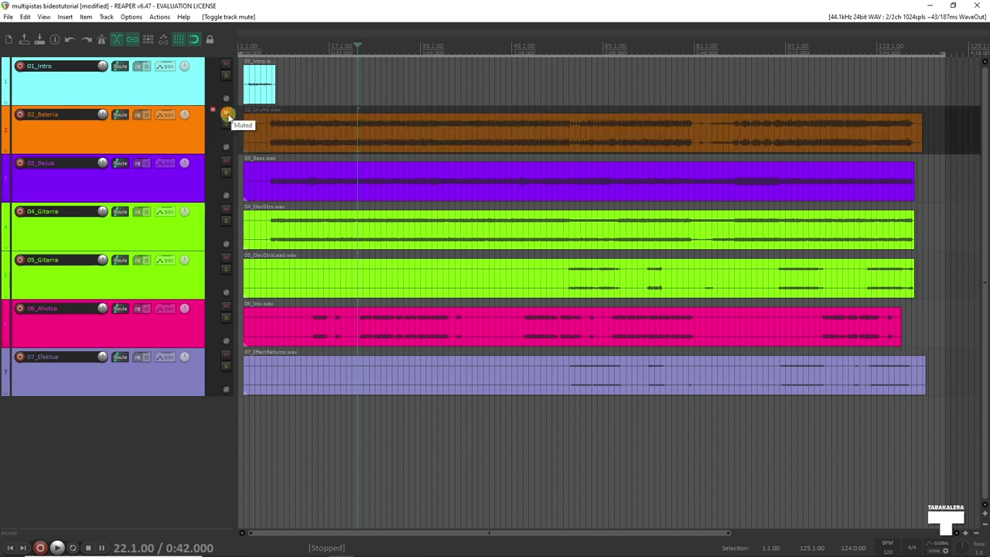
click(225, 112)
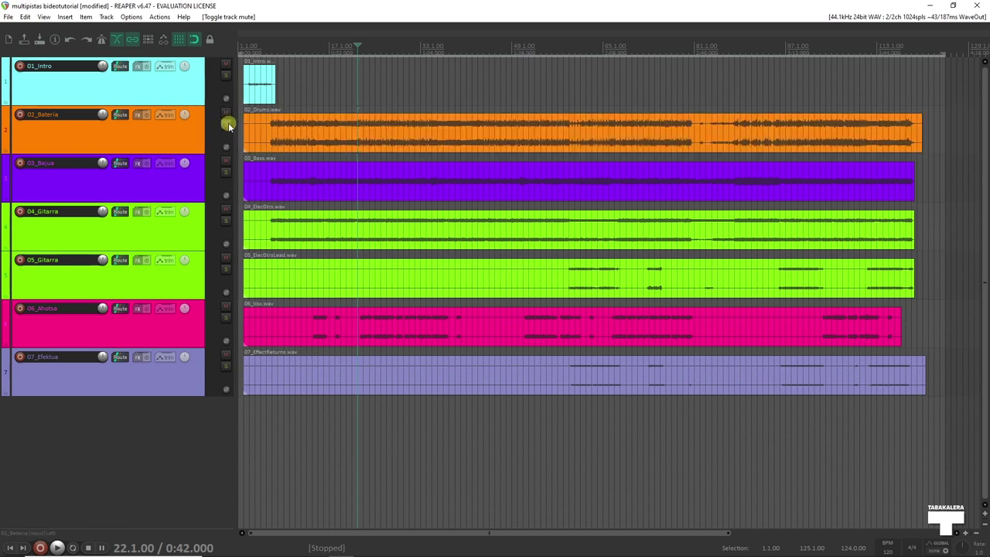
click(224, 123)
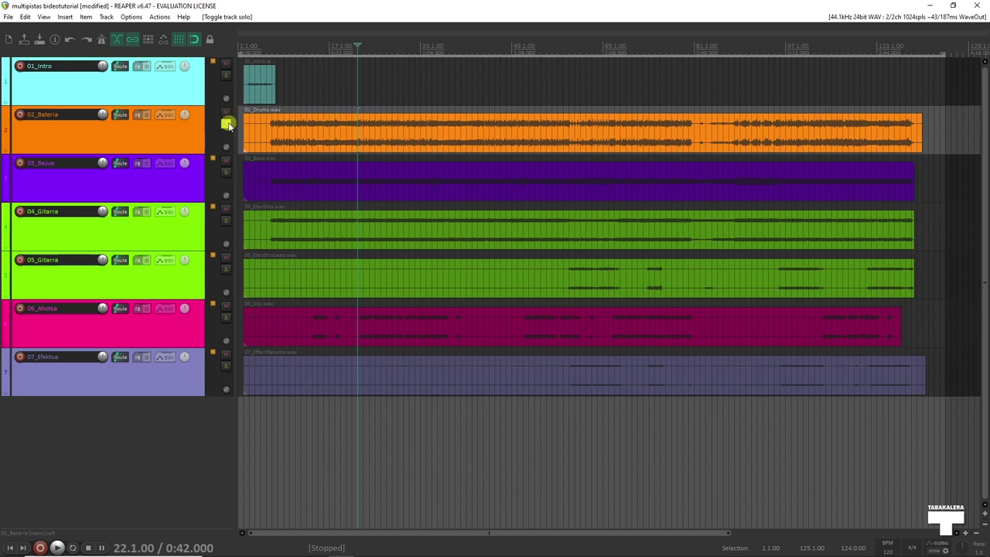
click(225, 124)
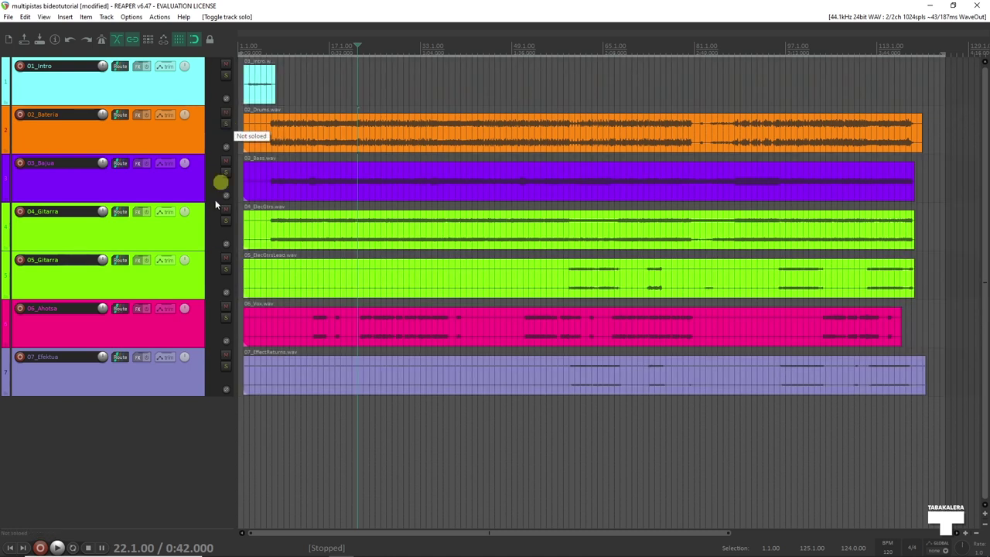
- Start playback and mute all seven tracks one by one, from 01_Intro down to 07_Efektua
click(58, 548)
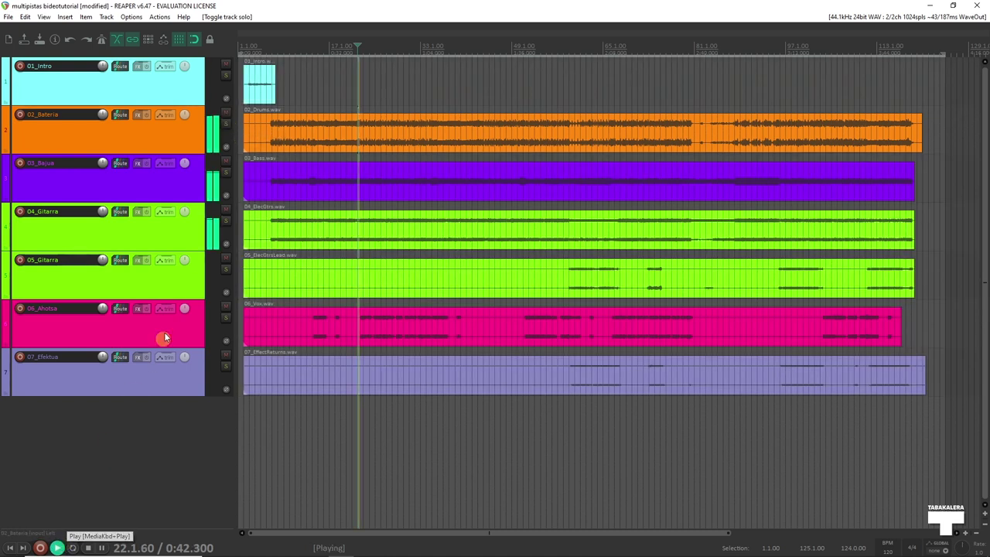
click(225, 63)
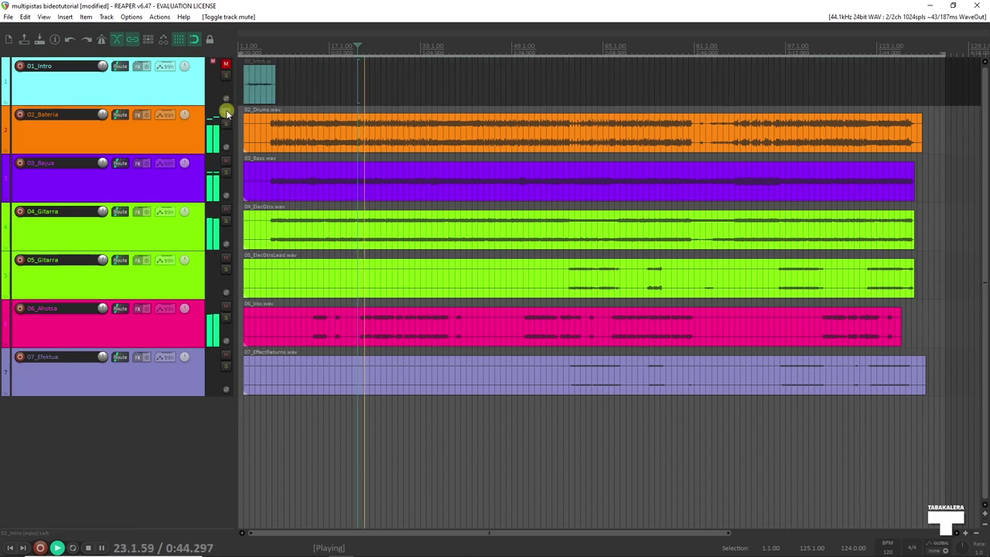
click(225, 112)
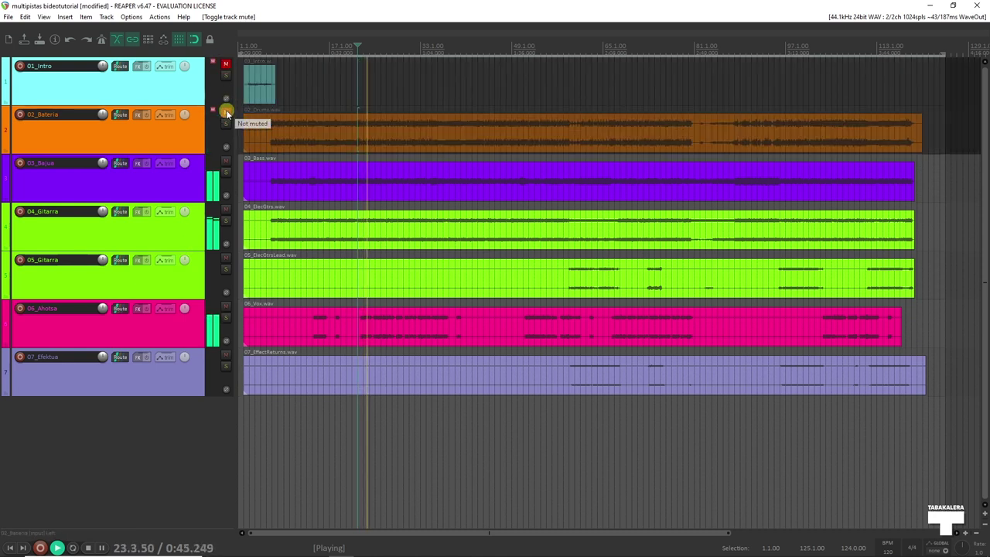
click(226, 160)
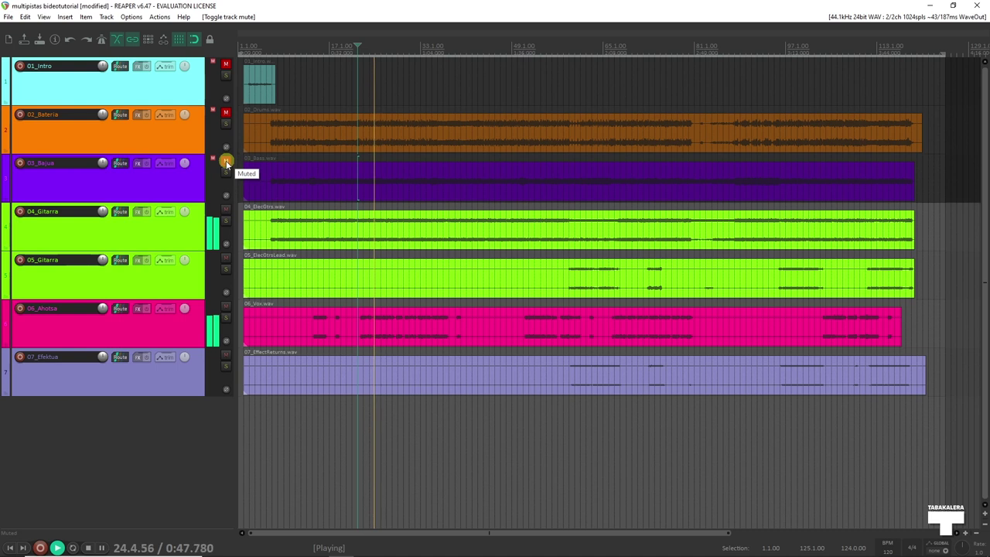
click(223, 209)
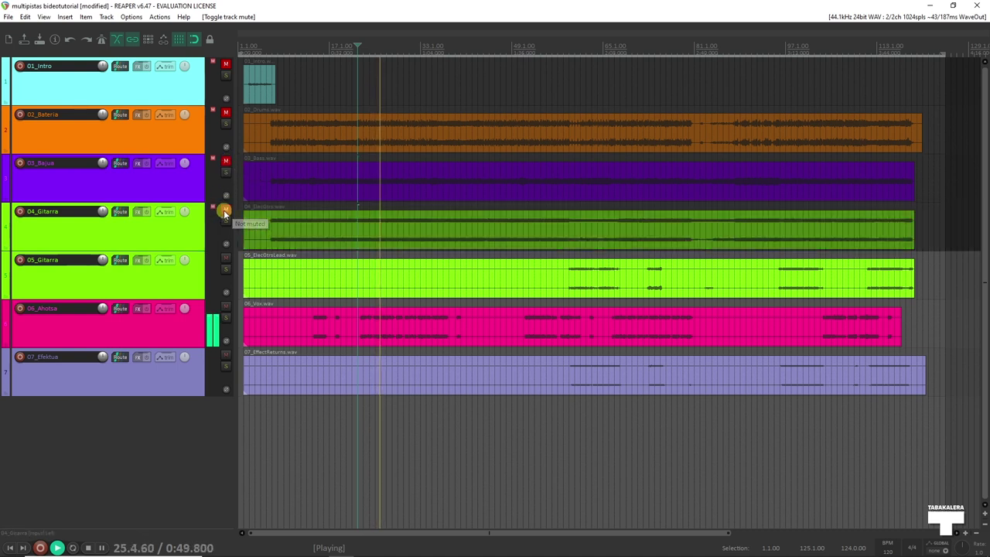
click(225, 258)
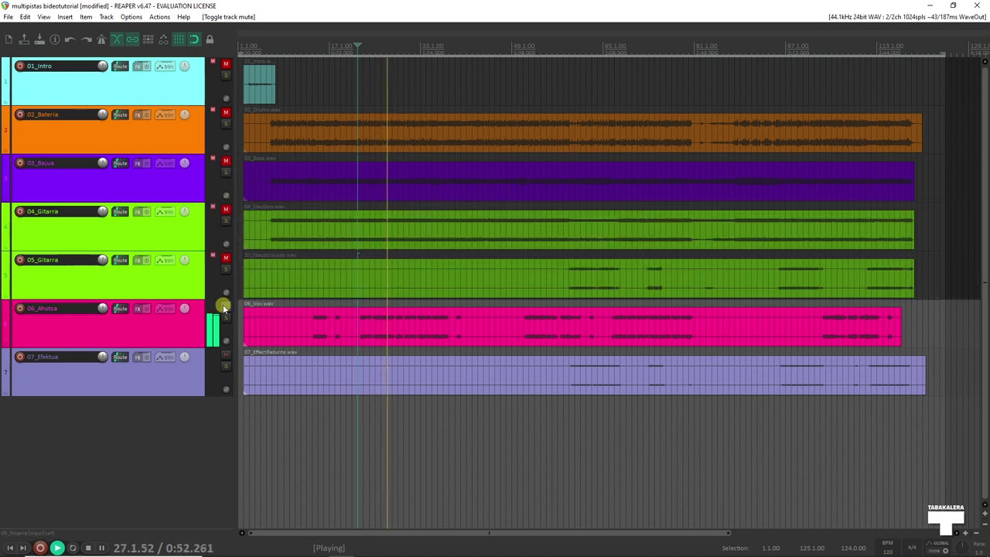
click(223, 305)
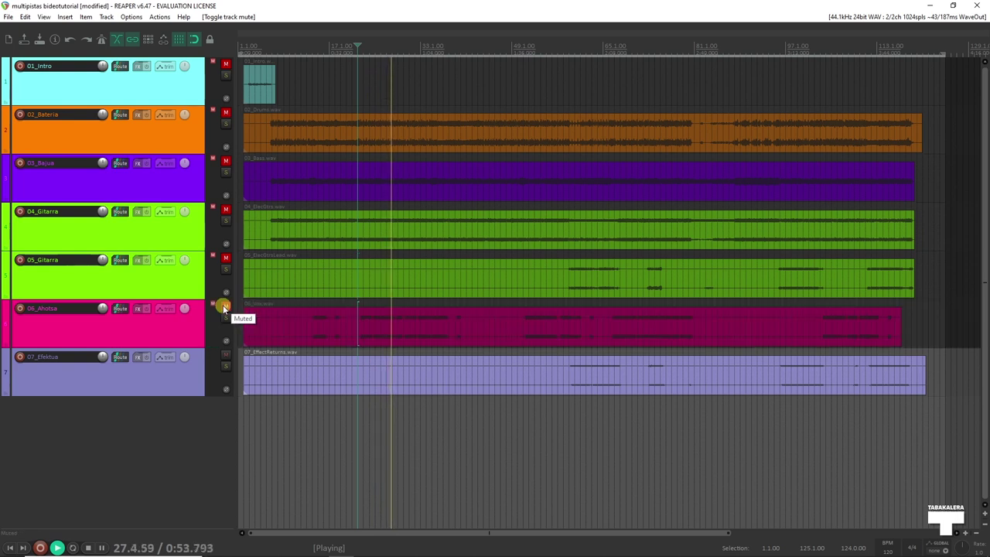
click(225, 355)
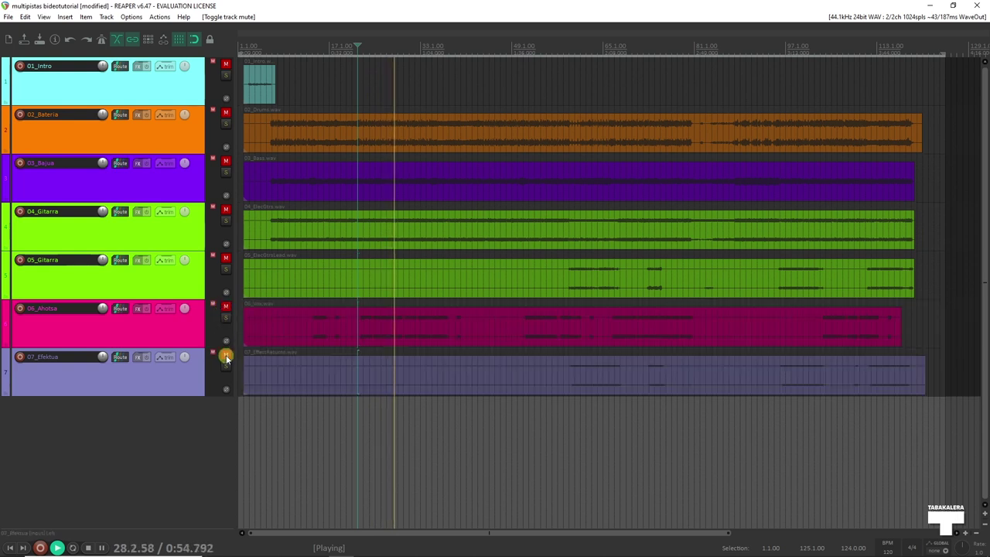
- Unmute all seven tracks one by one, from 07_Efektua up to 01_Intro, and stop playback
click(225, 306)
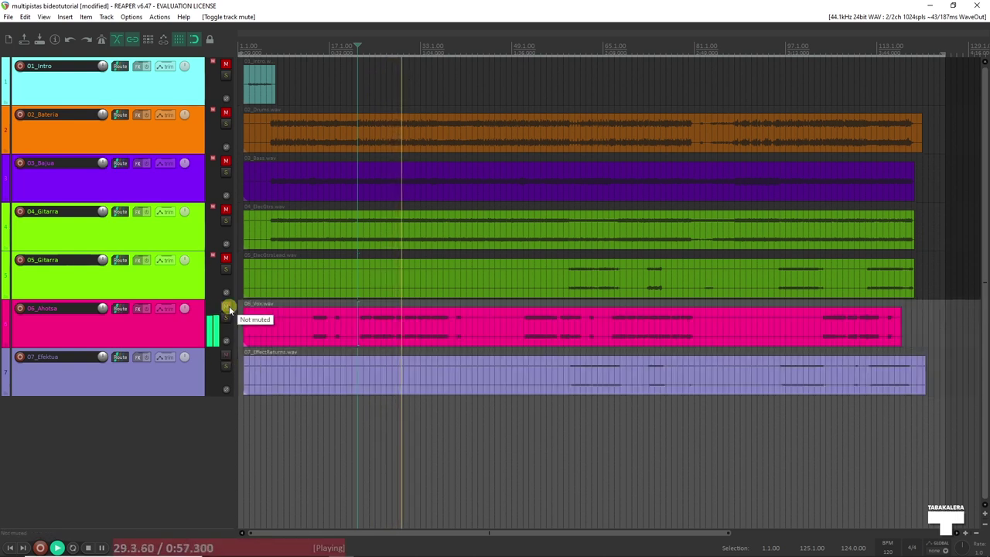
click(225, 259)
click(225, 209)
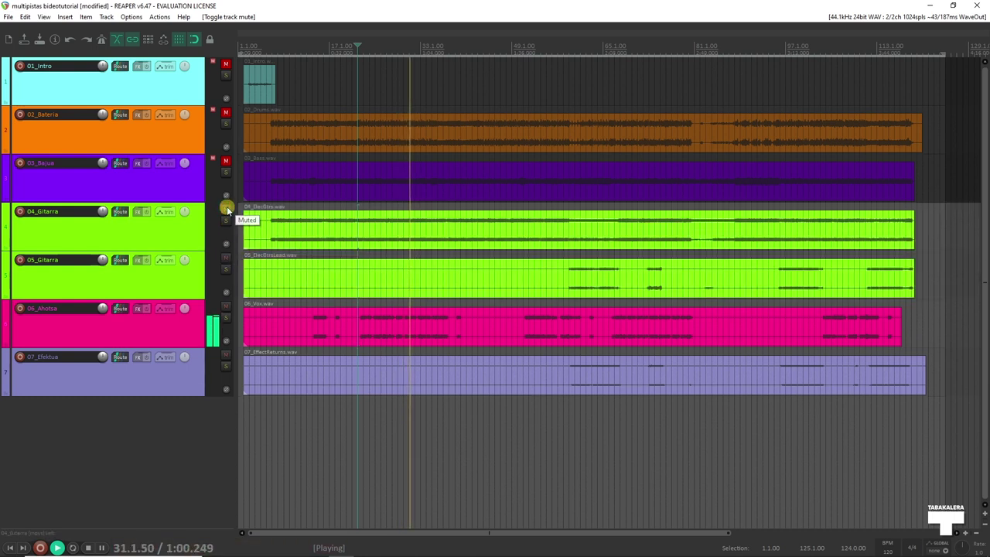
click(226, 161)
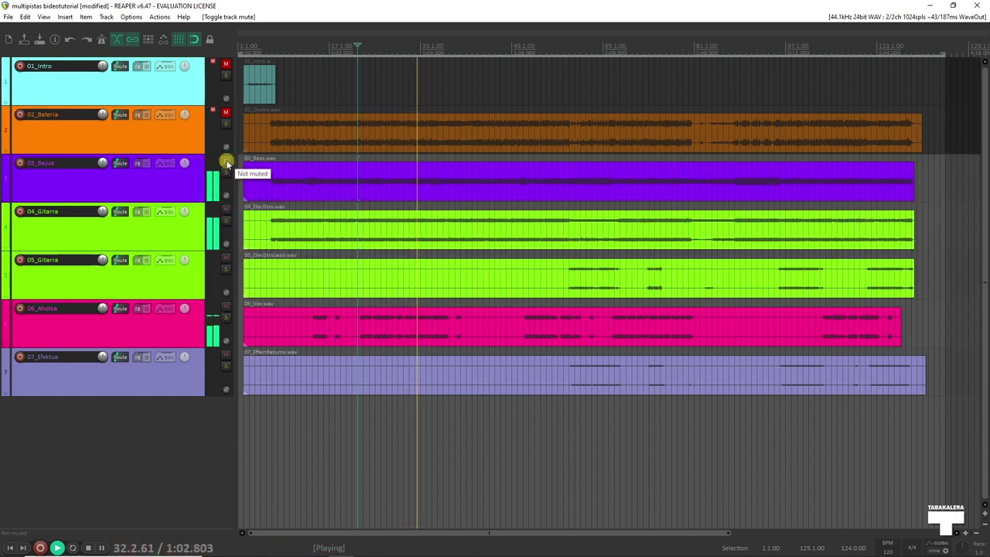
click(226, 112)
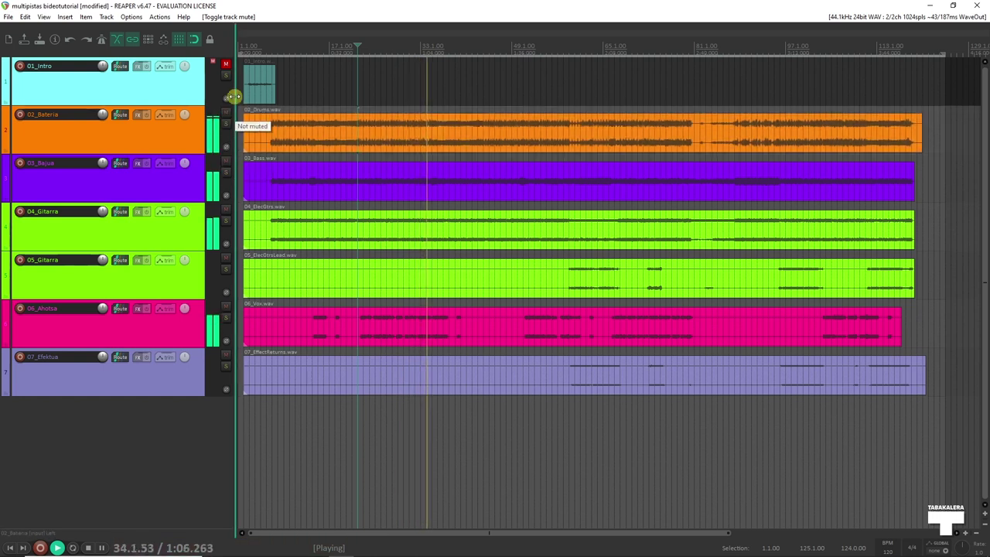
click(226, 66)
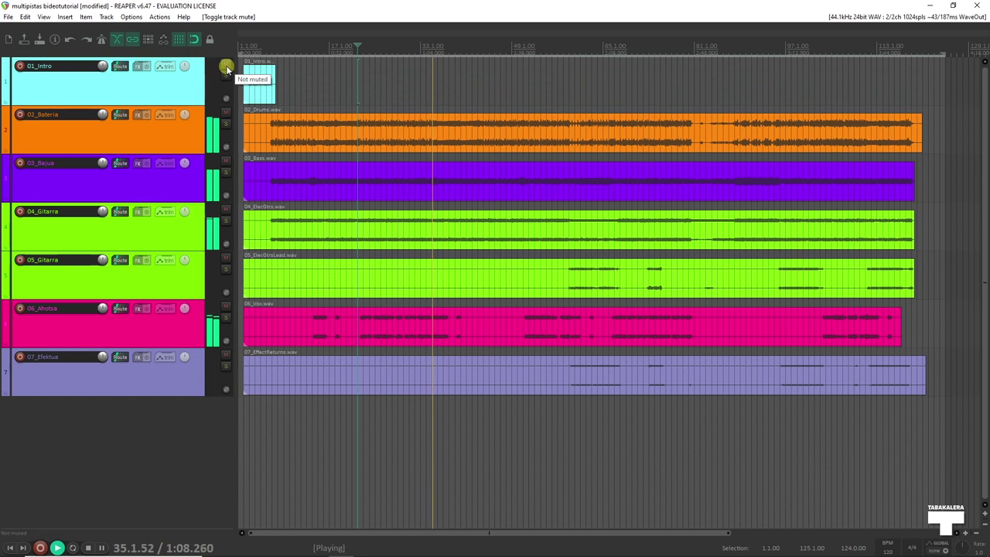
click(88, 545)
- Show the mixer and lower the 04_Gitarra volume to about -2.9 dB while playing that track soloed
key(ctrl+m)
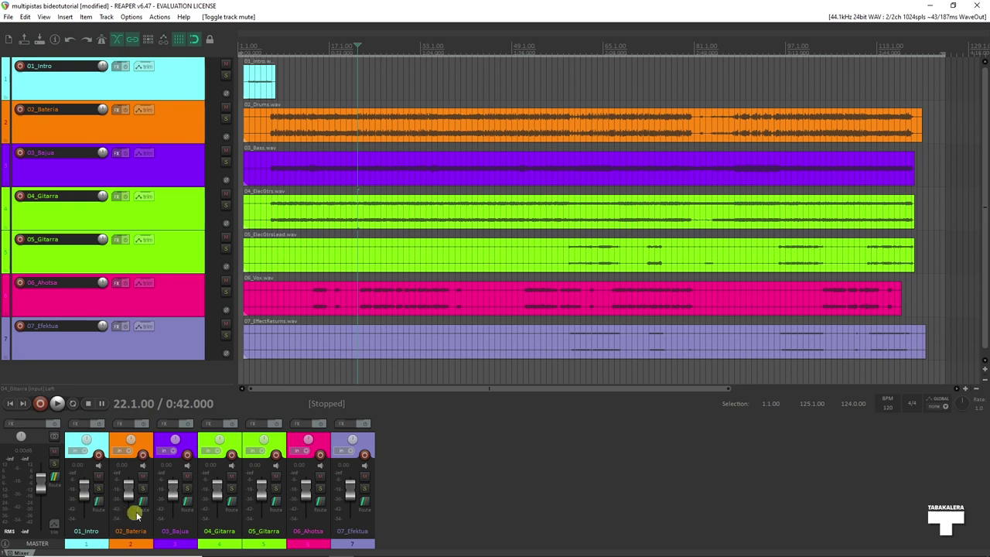
click(225, 205)
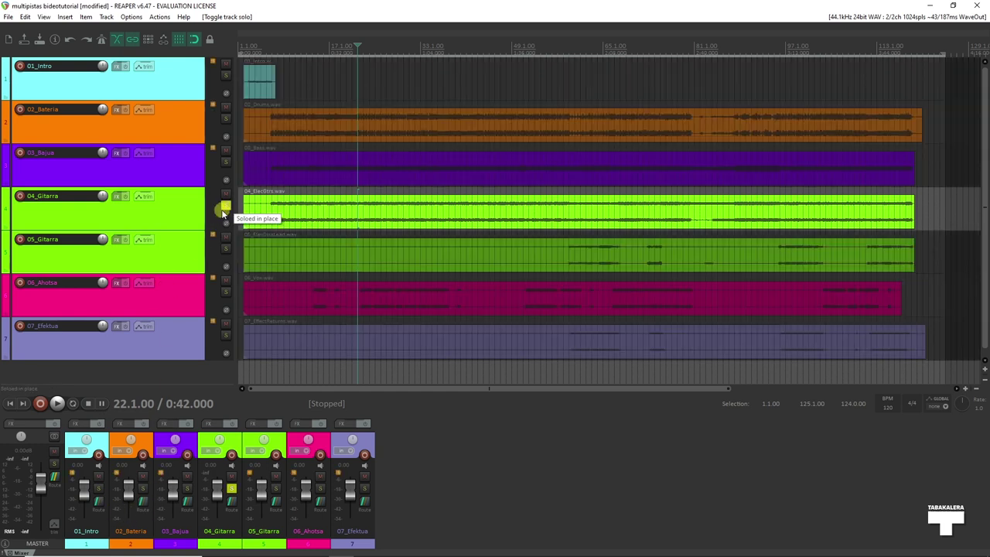
click(55, 405)
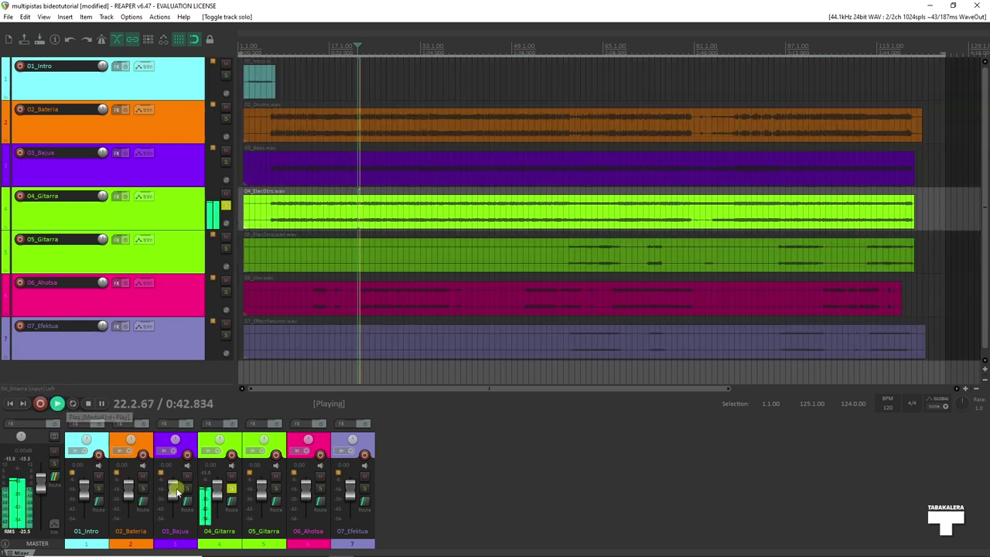
mouse_move(215, 496)
mouse_down()
mouse_move(217, 487)
mouse_move(220, 511)
mouse_move(220, 492)
mouse_up()
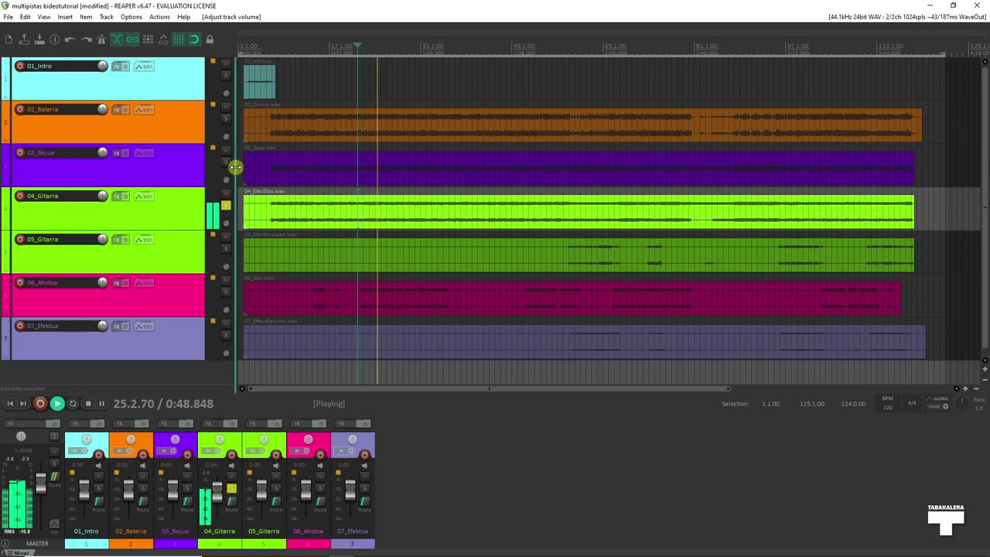
click(226, 205)
- Solo 03_Bajua and lower its volume to about -1.41 dB during playback, leaving the track selected and playback stopped
click(225, 163)
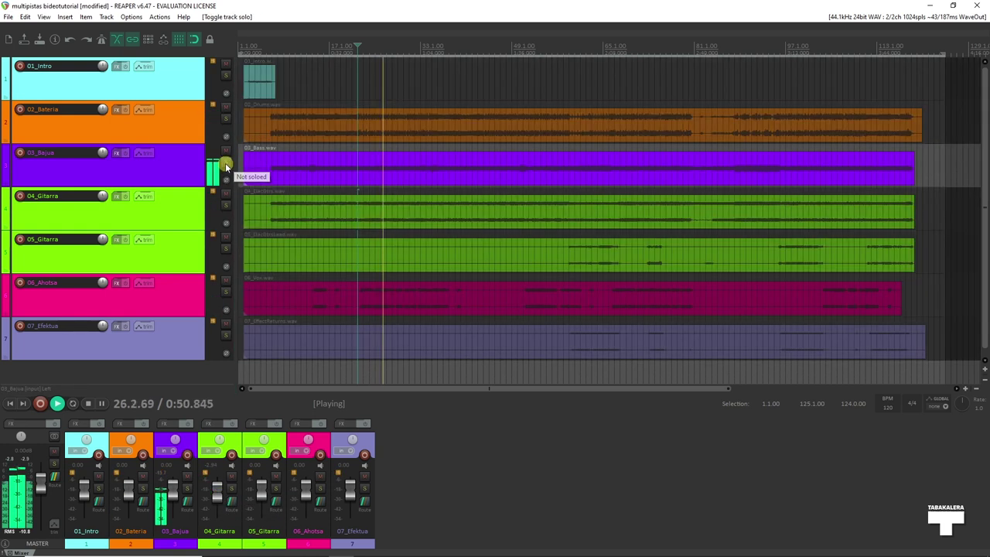
mouse_move(171, 488)
mouse_down()
mouse_move(173, 472)
mouse_move(171, 507)
mouse_move(171, 492)
mouse_up()
click(87, 403)
click(97, 162)
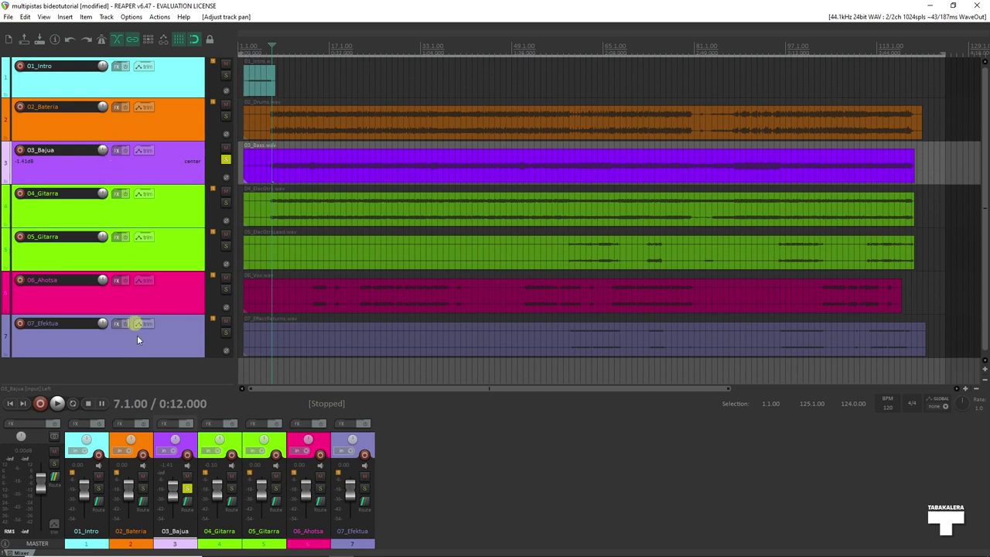
- Set the 03_Bajua volume to 0.00 dB and its pan to 3% left during playback, ending with playback and solo off
click(58, 403)
mouse_move(173, 487)
mouse_down()
mouse_move(176, 514)
mouse_move(177, 493)
mouse_up()
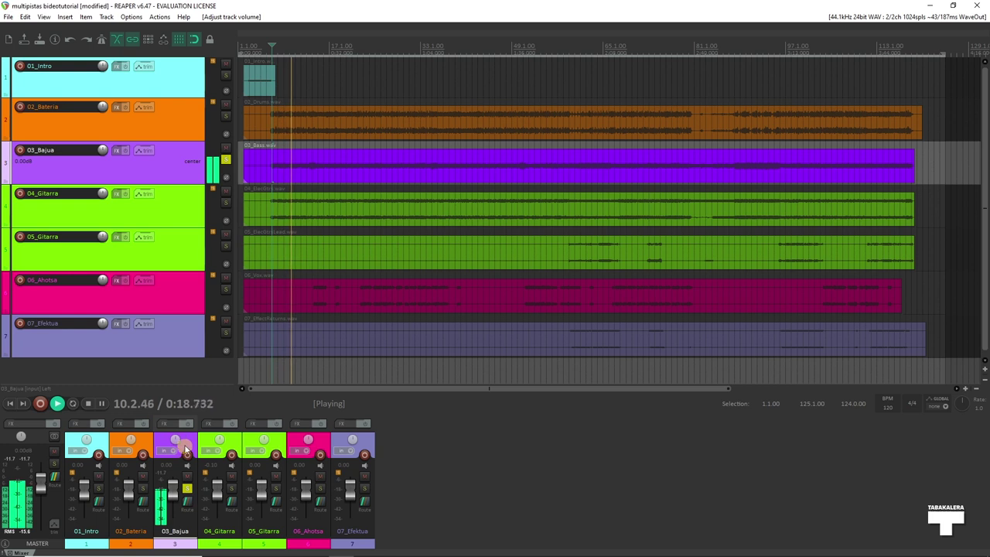
drag(174, 439, 174, 438)
click(90, 403)
click(225, 159)
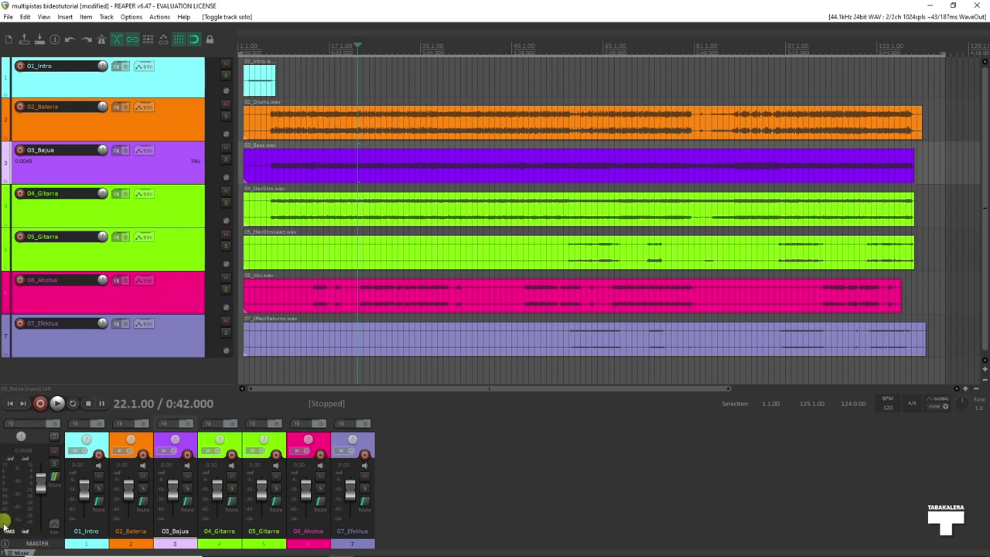
- Raise the master volume to about +0.27 dB while the project plays, ending with playback stopped
click(57, 403)
mouse_move(40, 485)
mouse_down()
mouse_move(41, 508)
mouse_move(41, 478)
mouse_up()
click(87, 403)
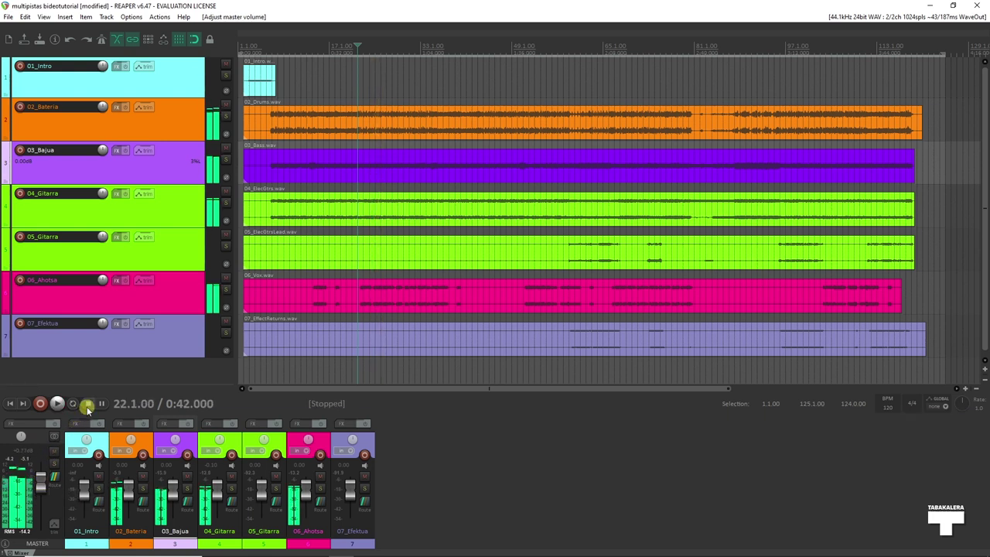
- Split the audio item on 07_Efektua at 4.3.60 and again a few bars further on
click(259, 249)
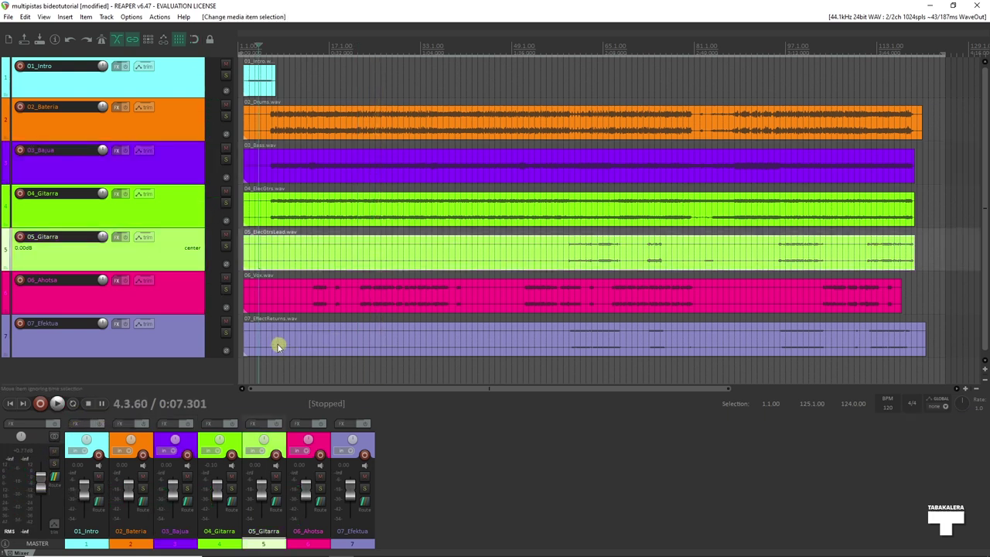
right_click(269, 337)
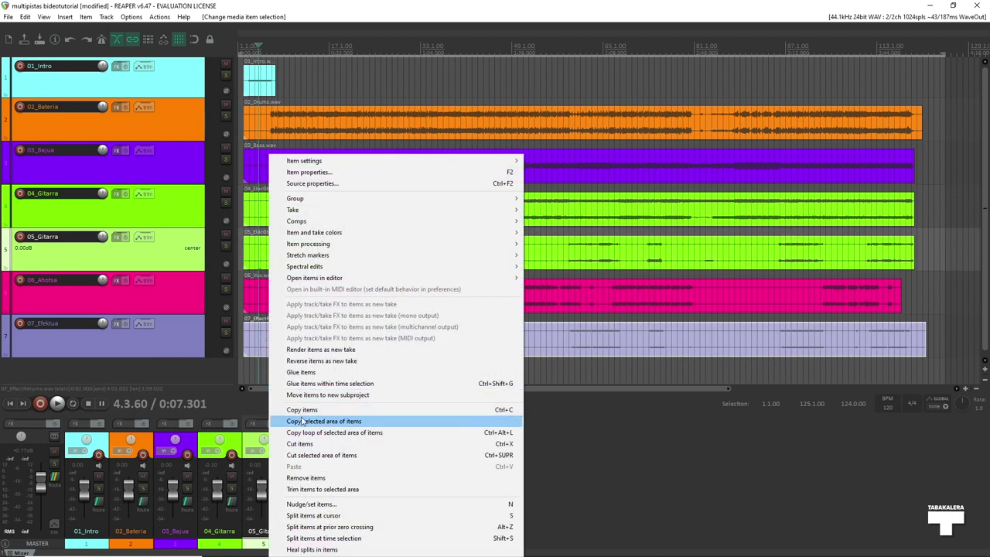
click(322, 516)
click(294, 341)
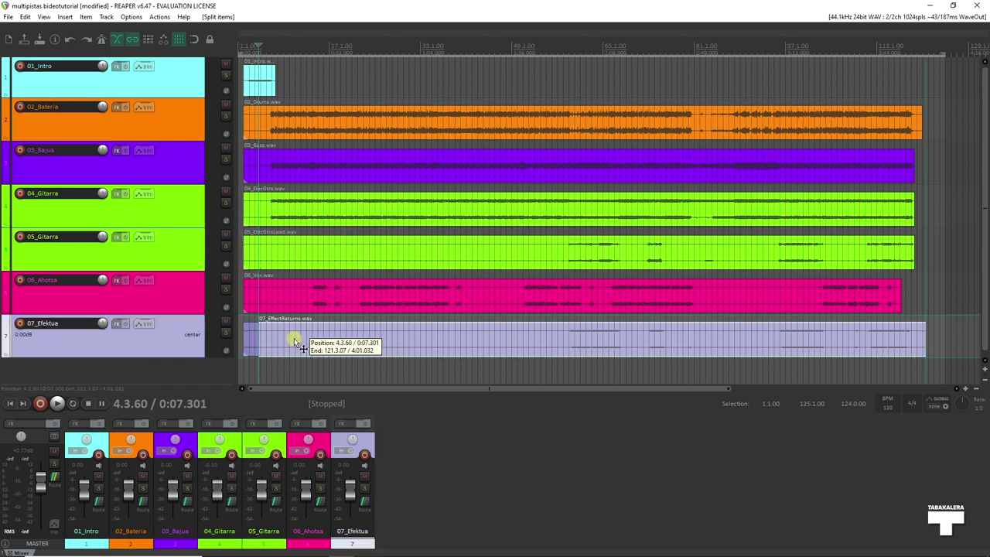
- Remove the short middle piece on 07_Efektua and trim the start of the long remaining item to about 1:54.6
click(279, 338)
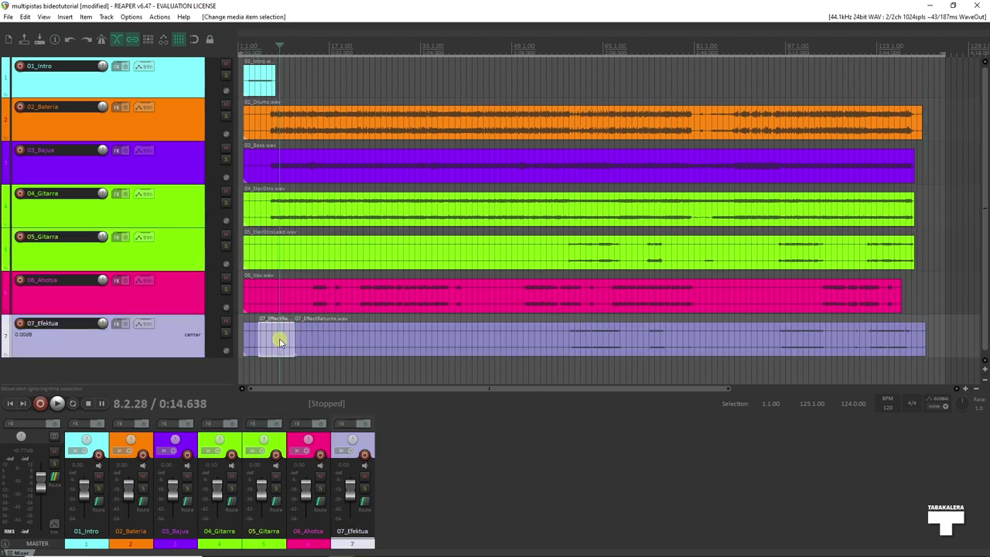
right_click(279, 338)
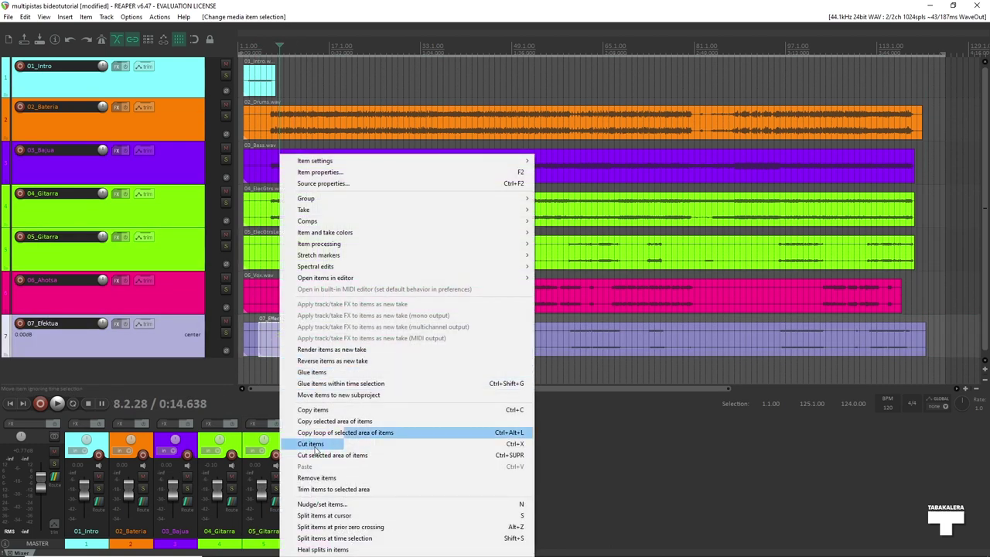
click(328, 477)
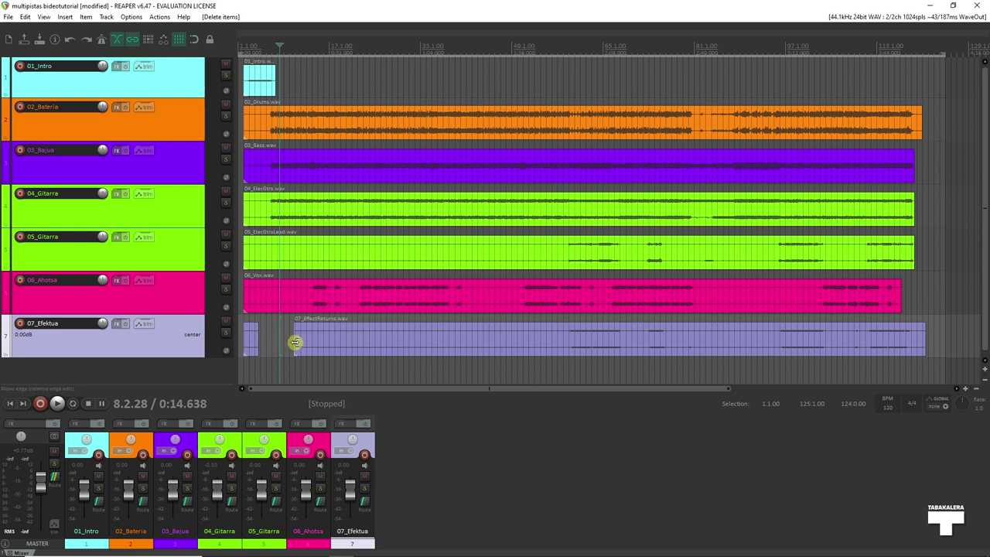
drag(295, 342, 535, 343)
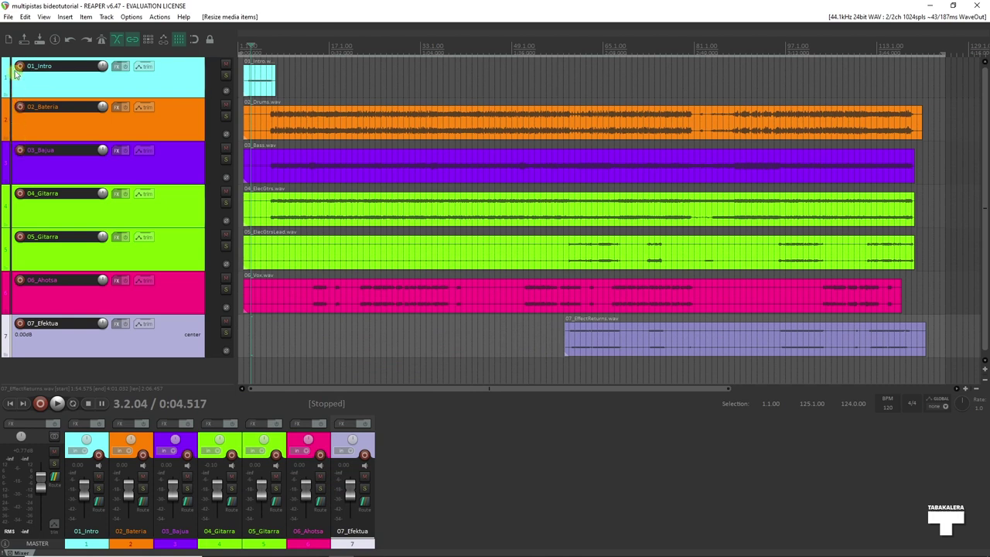
- Save the project under its existing name
click(7, 16)
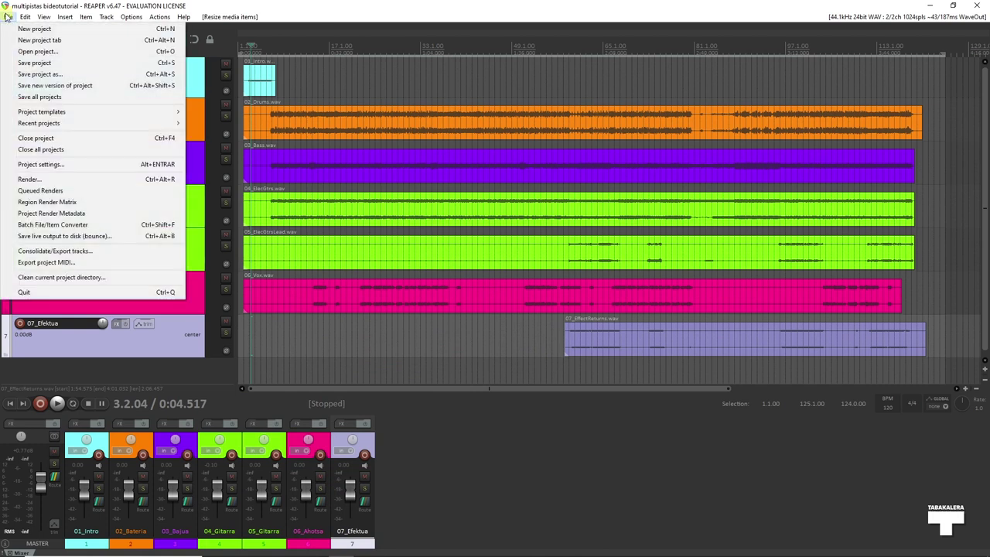
click(33, 65)
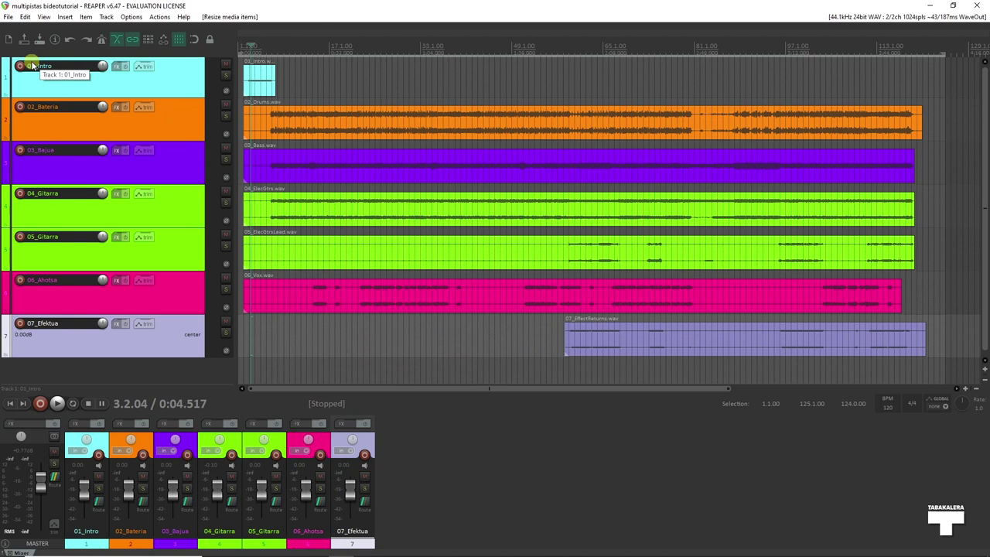
click(420, 365)
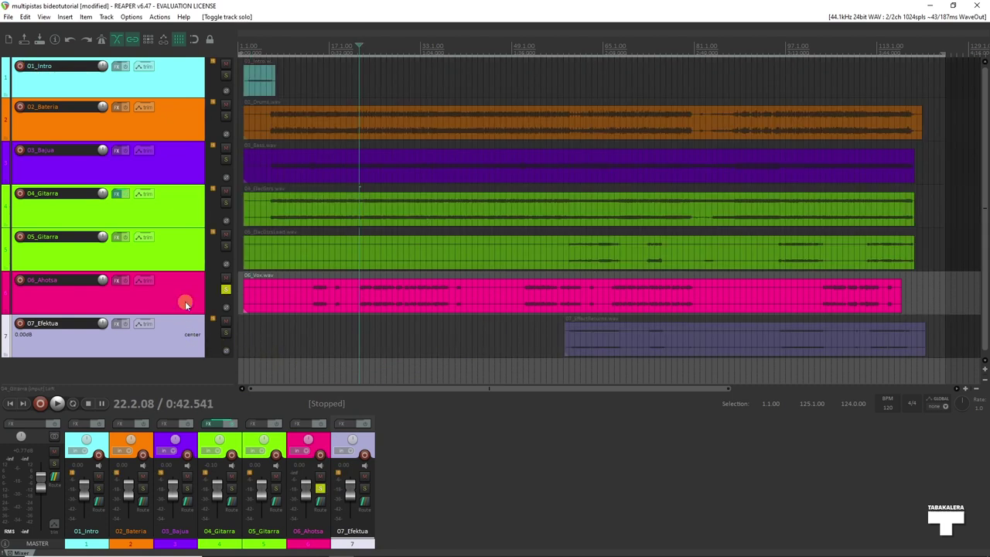
- Add the ReaEQ equalizer to 06_Ahotsa and shift its second band to a higher frequency during playback
click(115, 282)
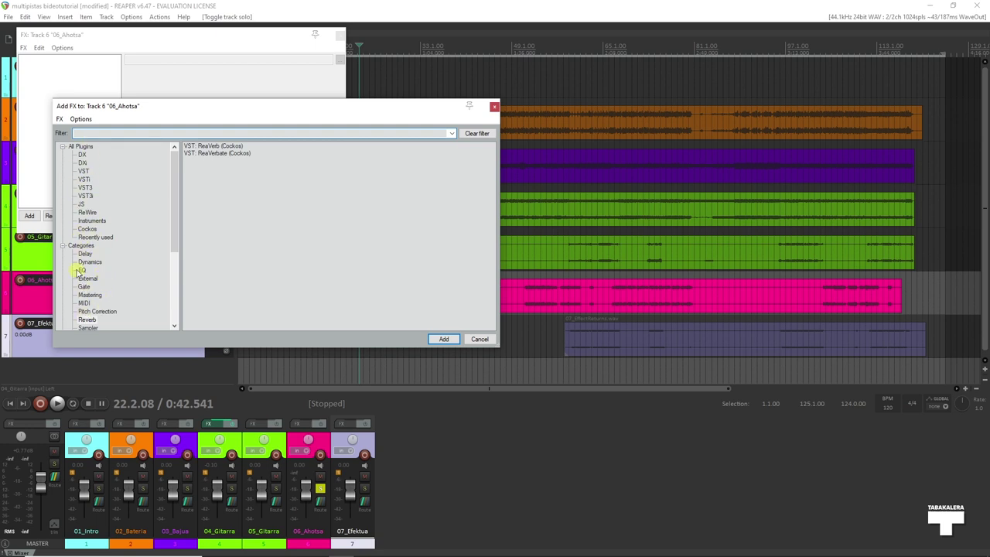
click(81, 270)
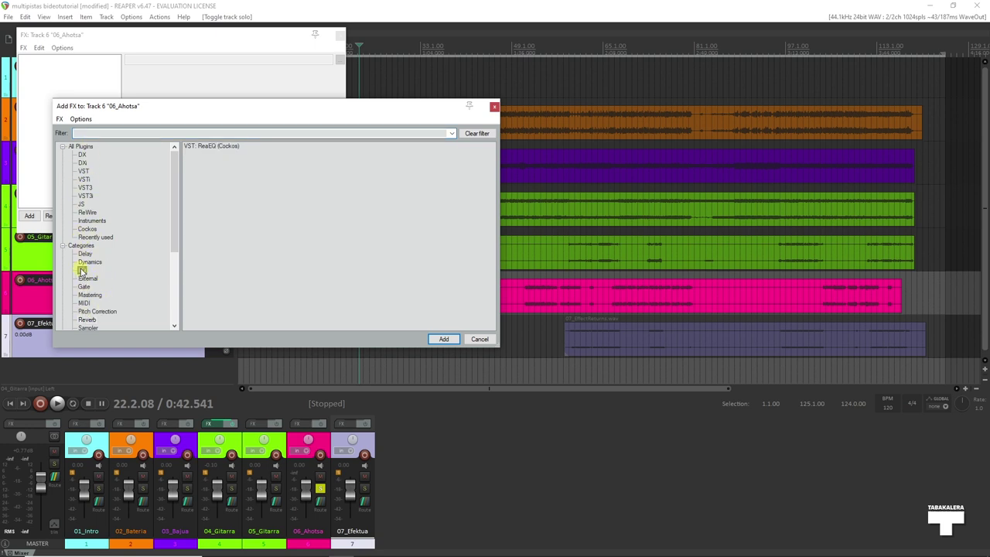
double_click(222, 147)
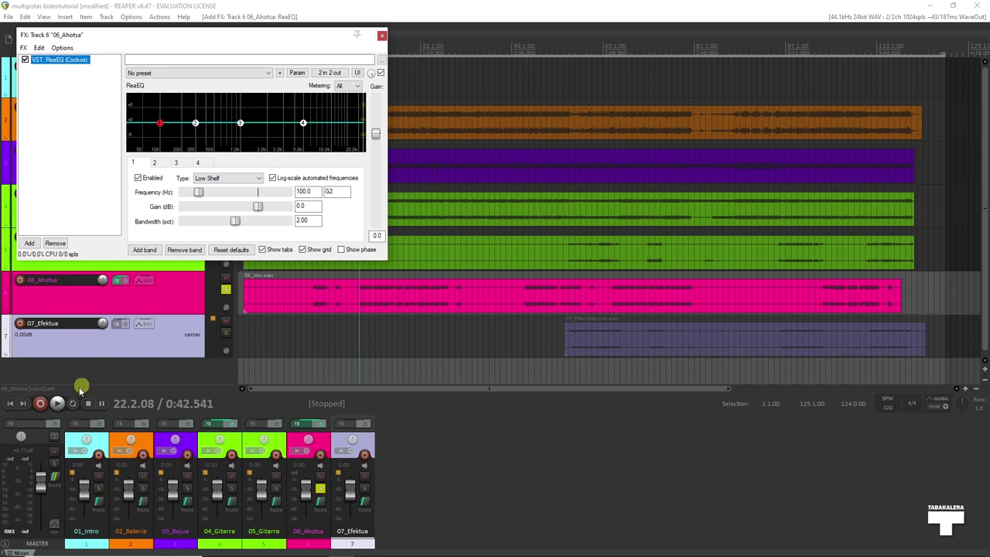
key(space)
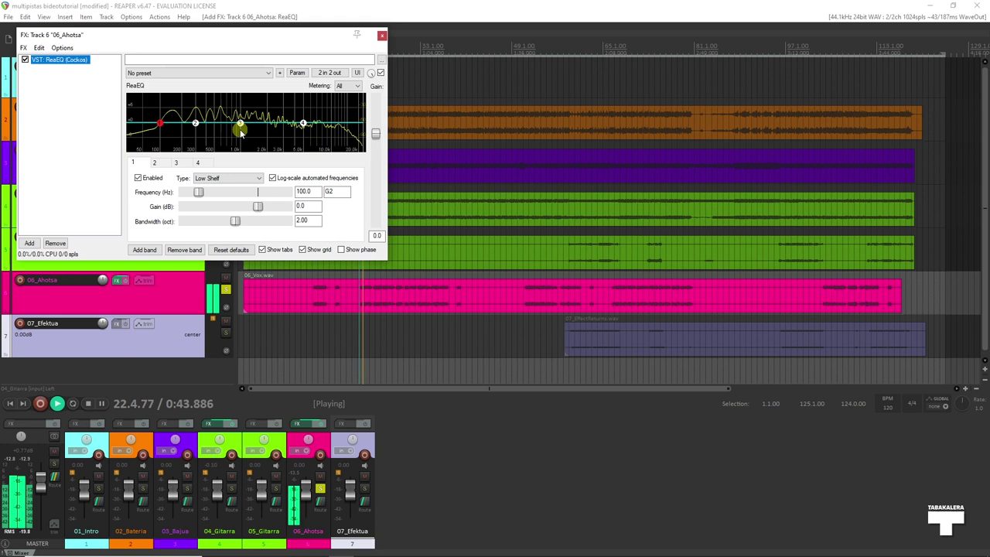
drag(197, 128, 222, 123)
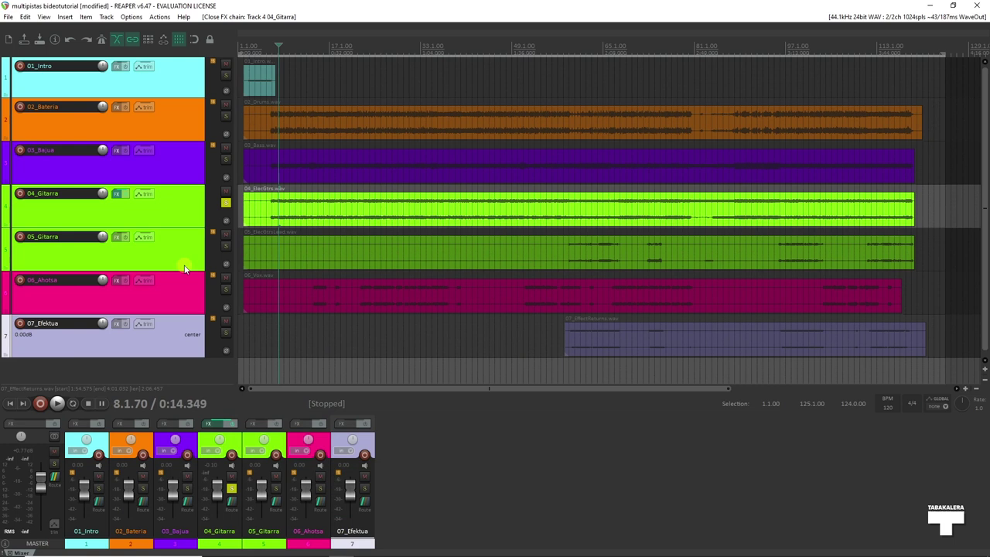
- Show the 04_Gitarra effects chain and look into the plug-in browser without adding an effect
click(116, 195)
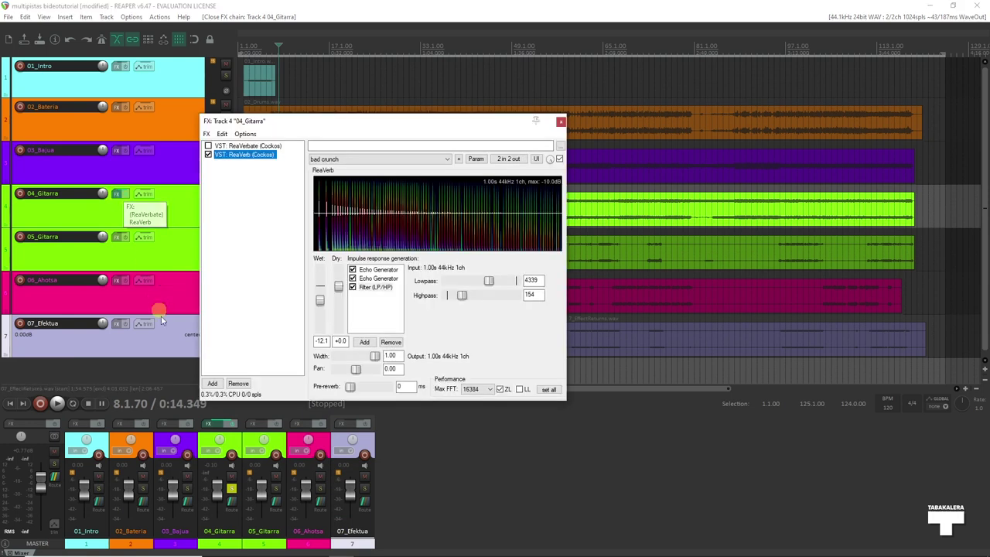
click(212, 384)
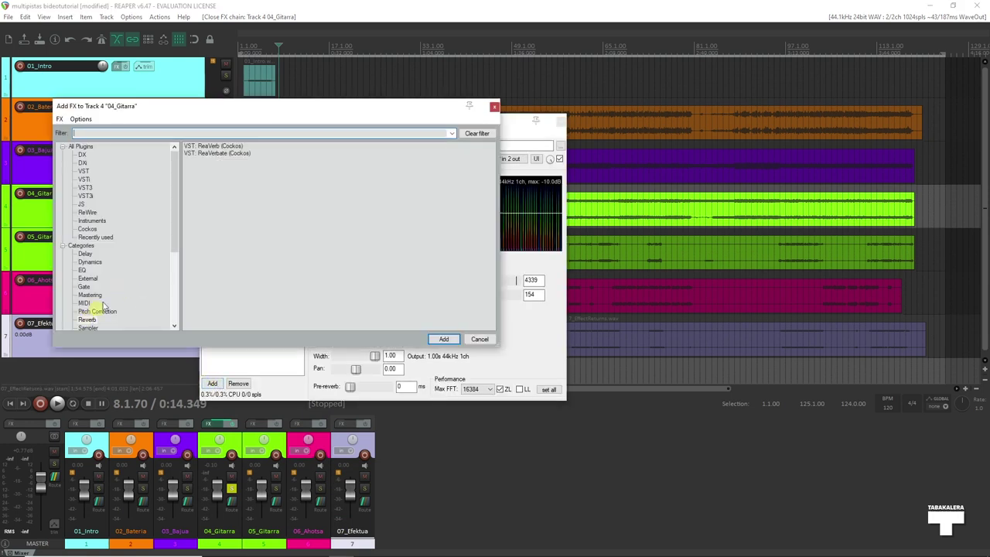
click(494, 108)
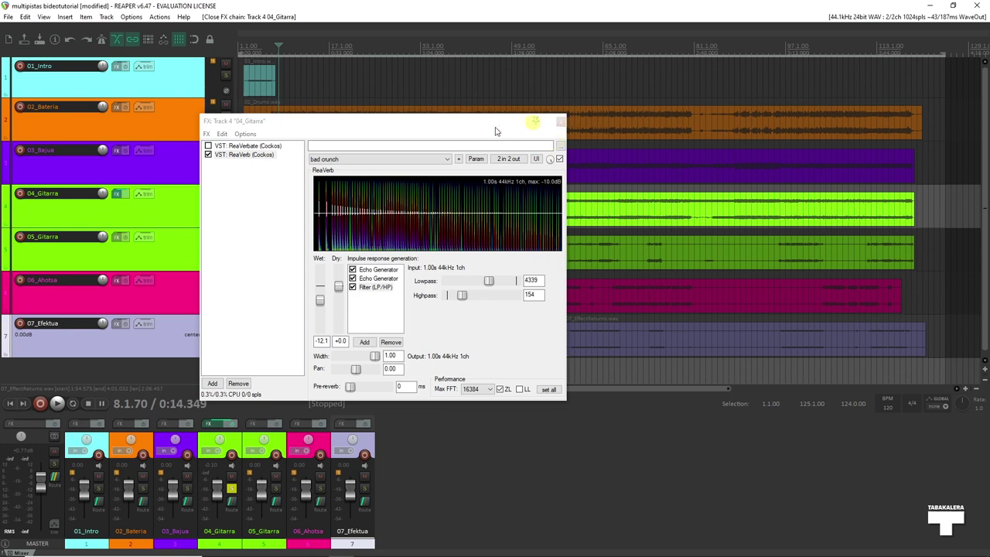
drag(496, 123, 550, 126)
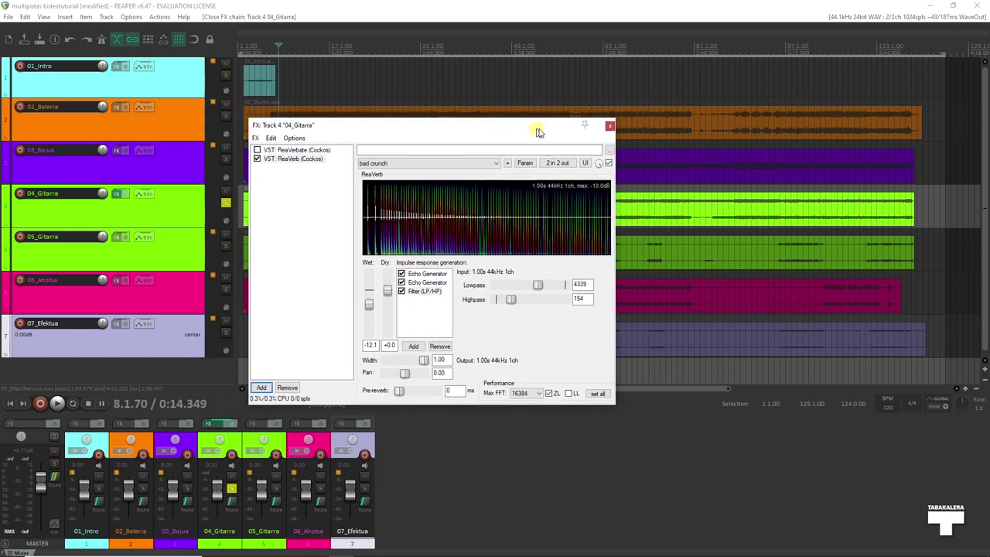
click(116, 192)
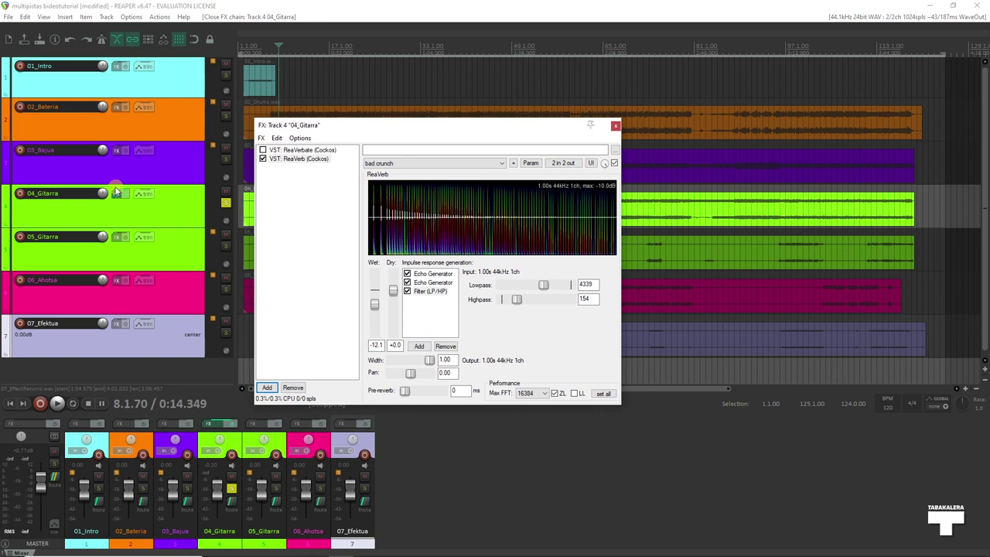
- Compare 04_Gitarra with its effects chain bypassed and enabled during playback, leaving it enabled, and adjust the ReaVerb wet level
click(126, 195)
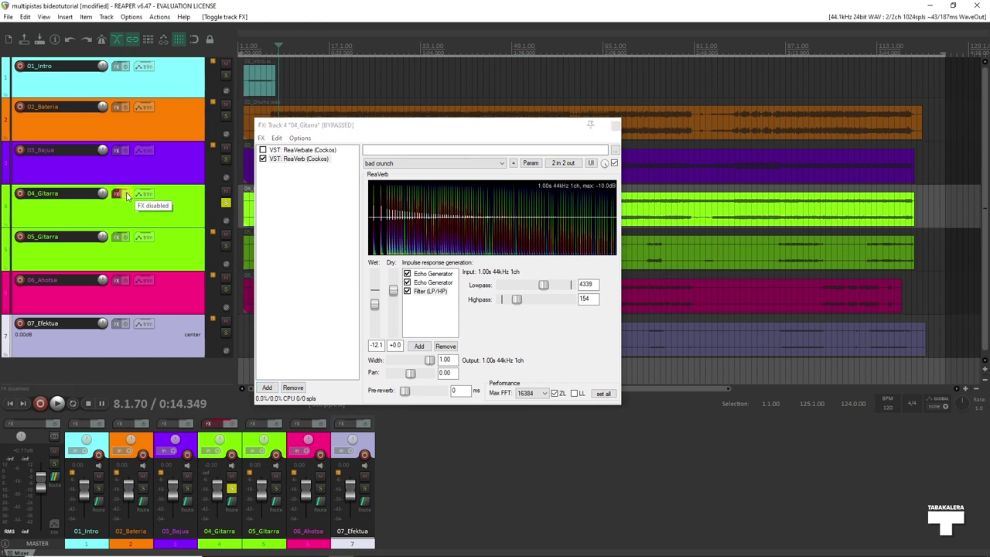
click(127, 195)
key(space)
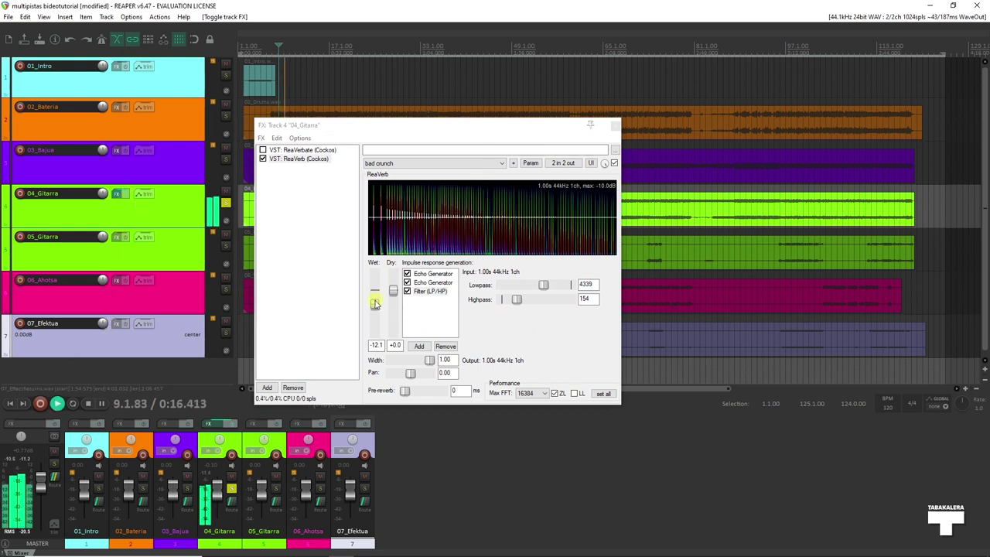
click(613, 164)
click(126, 195)
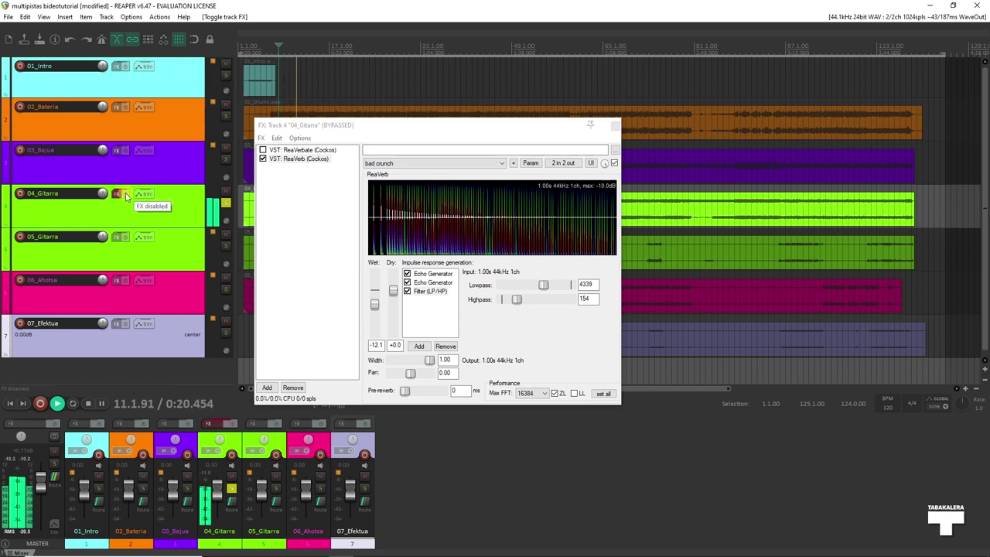
click(126, 195)
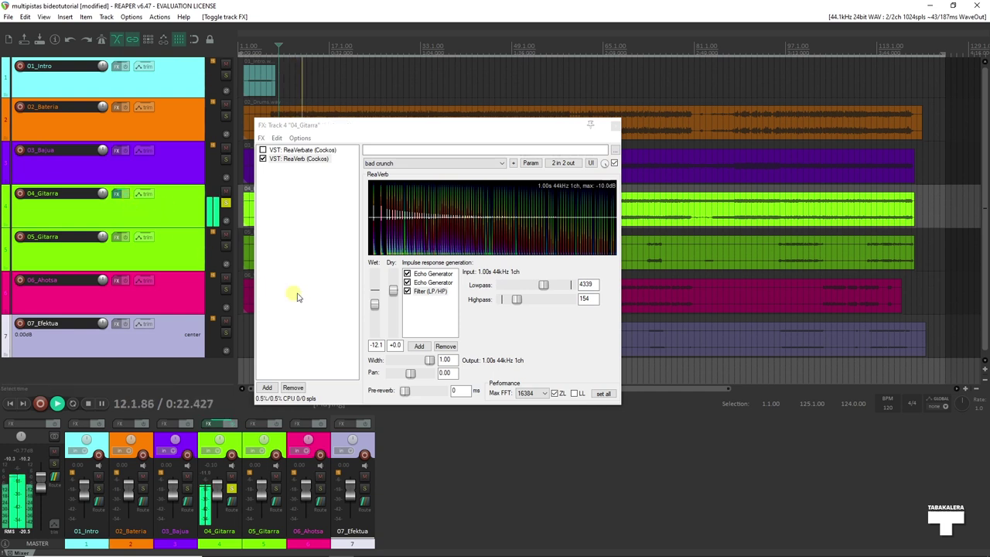
mouse_move(374, 308)
mouse_down()
mouse_move(376, 289)
mouse_move(378, 307)
mouse_up()
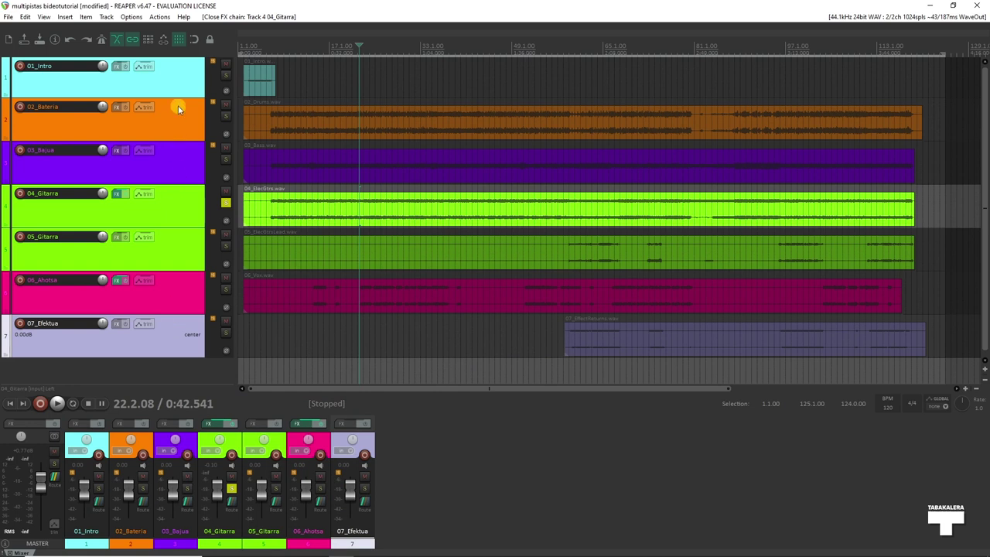
- Switch to Firefox to examine the instrument equalization chart, and minimize the browser to return to REAPER
mouse_move(367, 551)
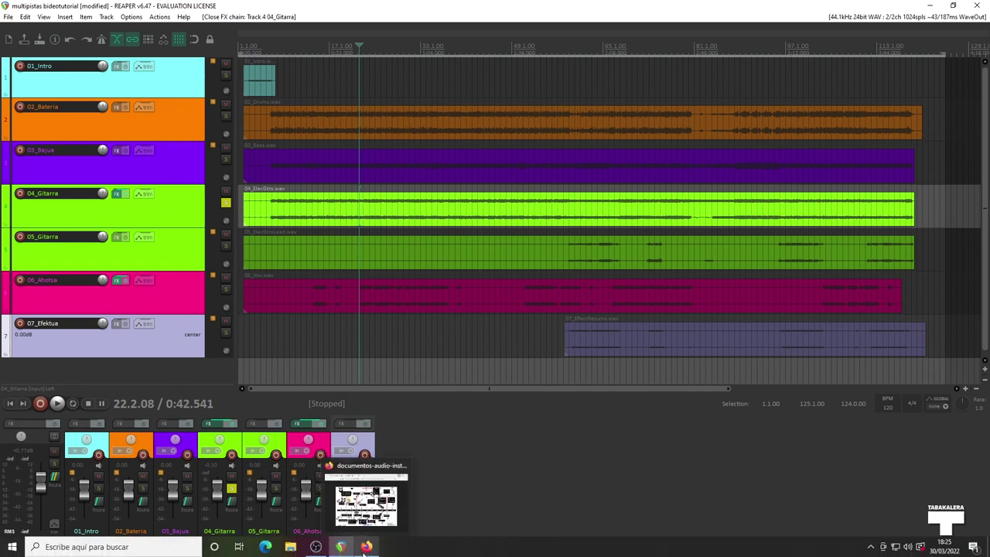
click(369, 510)
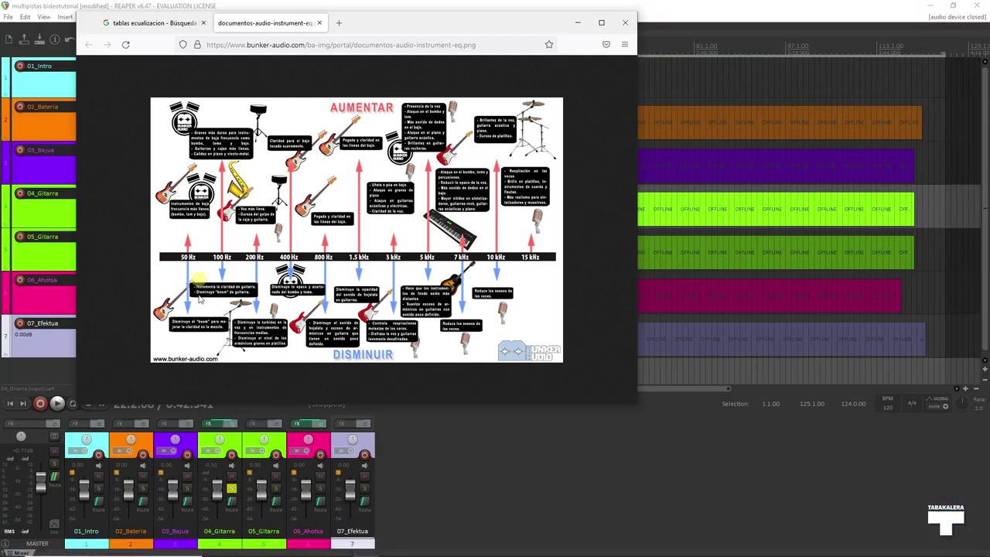
click(577, 23)
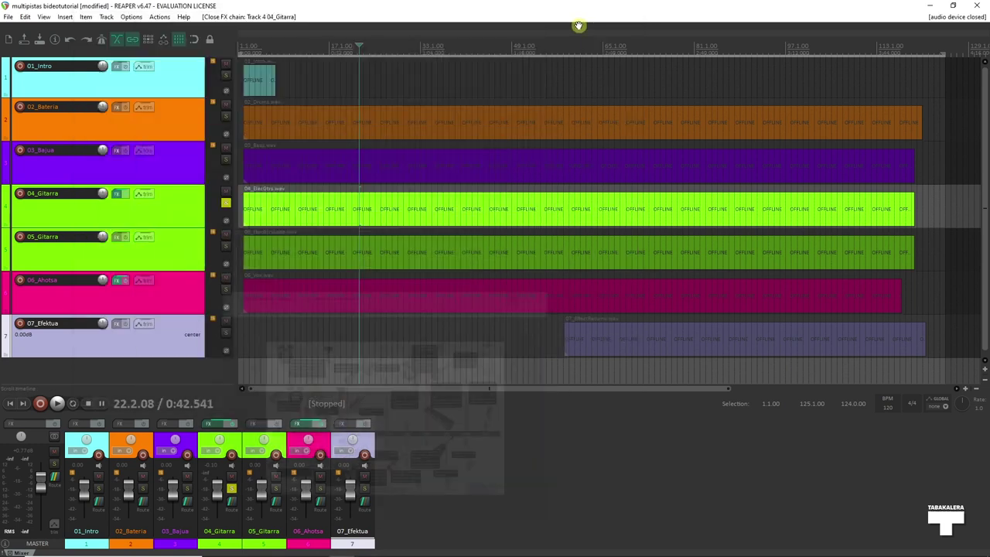
- Add another ReaEQ equalizer at the end of the 04_Gitarra effects chain
click(116, 194)
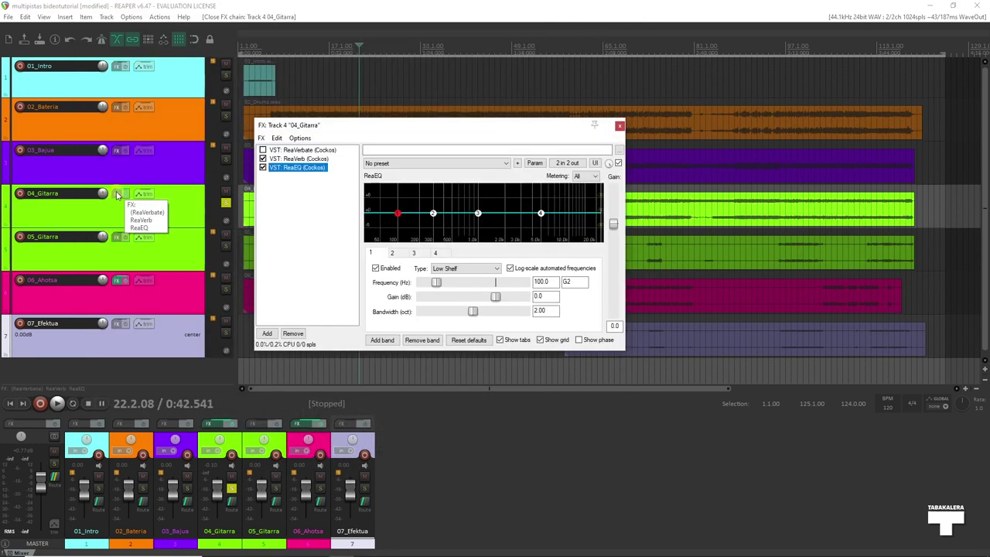
click(267, 334)
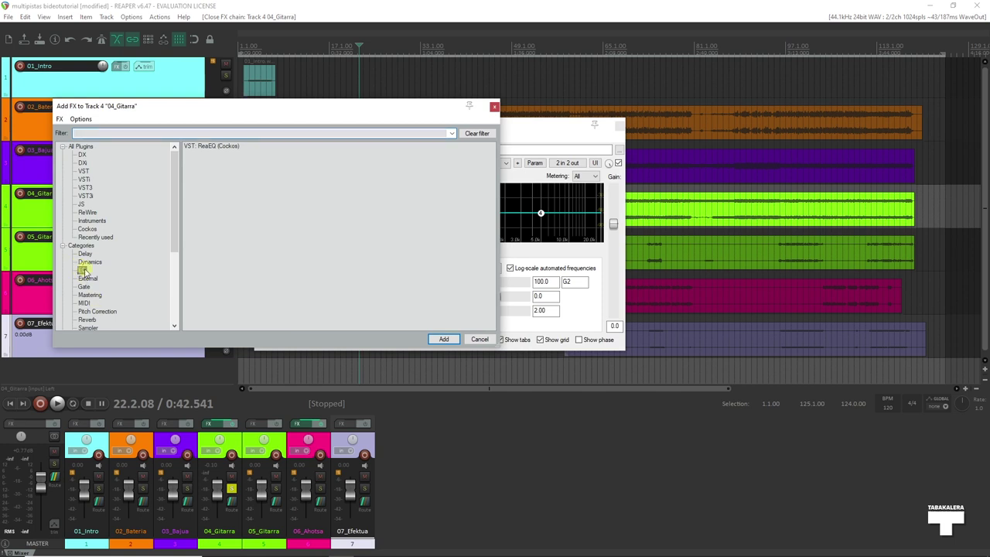
double_click(209, 146)
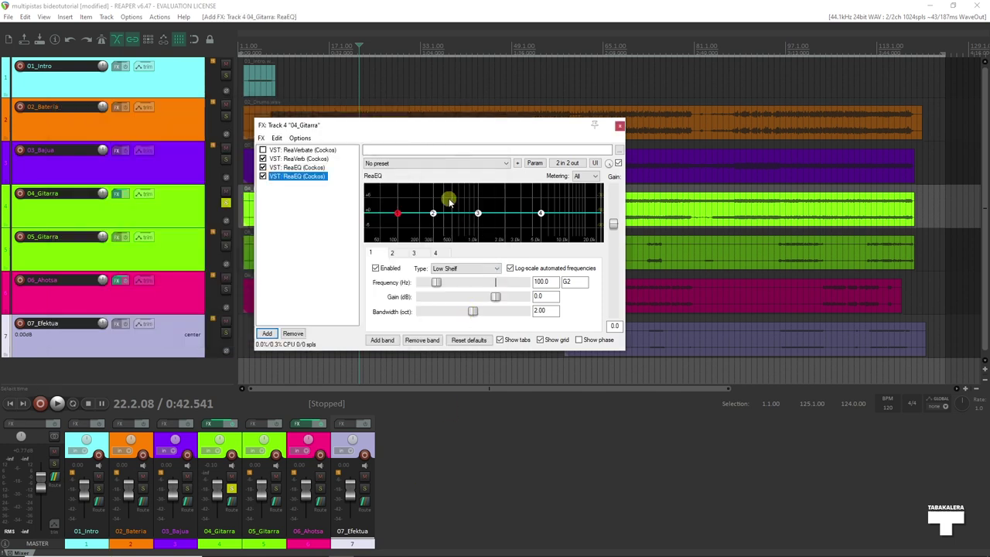
- Lower the frequency of band 1 and set band 2 to 140.1 Hz with 1.7 dB gain during playback, ending with playback stopped
key(space)
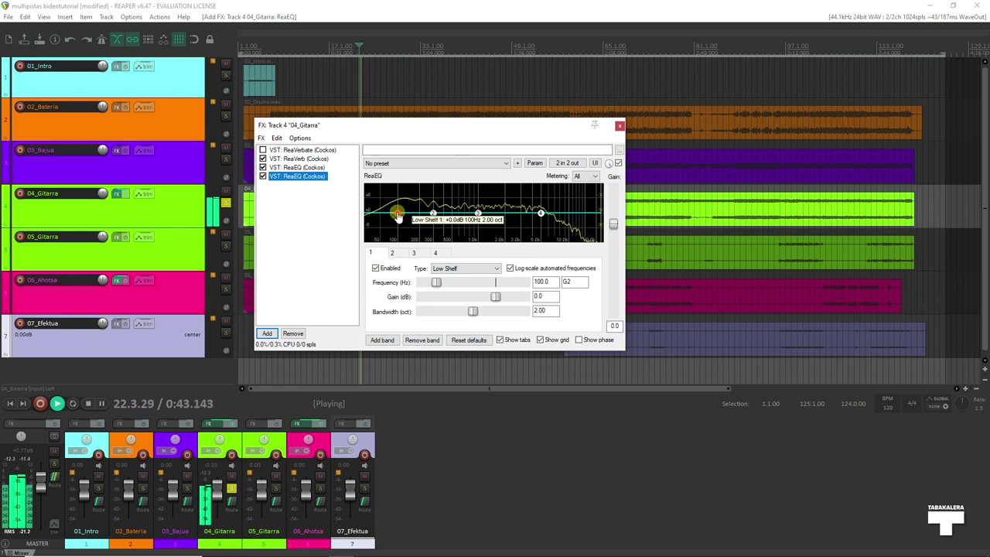
mouse_move(400, 213)
mouse_down()
mouse_move(390, 213)
mouse_move(418, 210)
mouse_move(409, 215)
mouse_up()
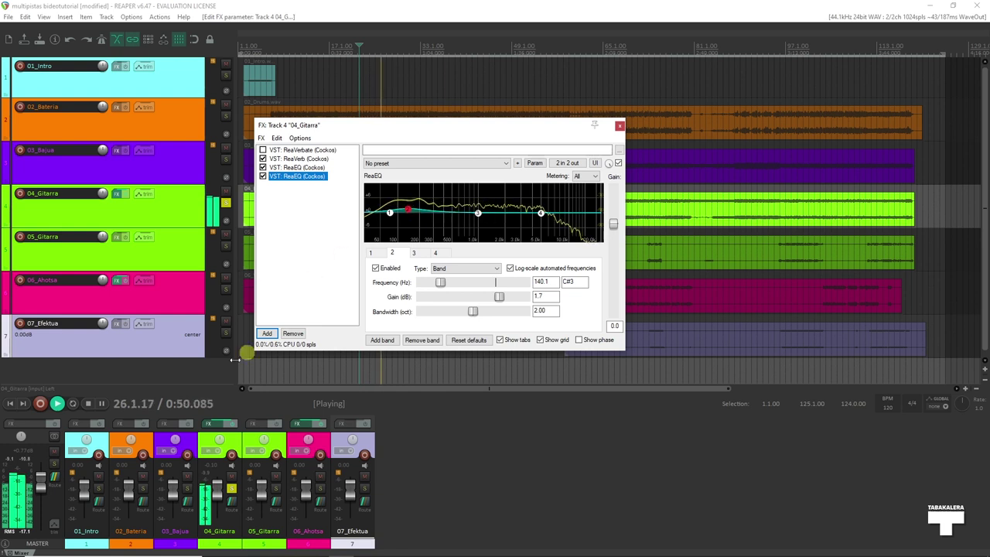
click(89, 403)
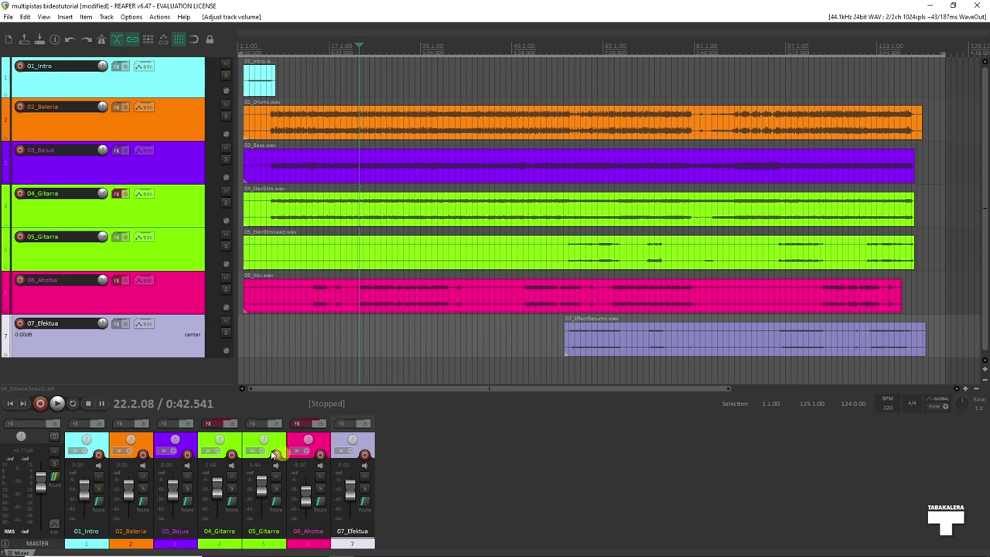
- During playback, rebalance the mix by lowering the 04_Gitarra and 05_Gitarra volumes and raising the 06_Ahotsa volume
click(56, 403)
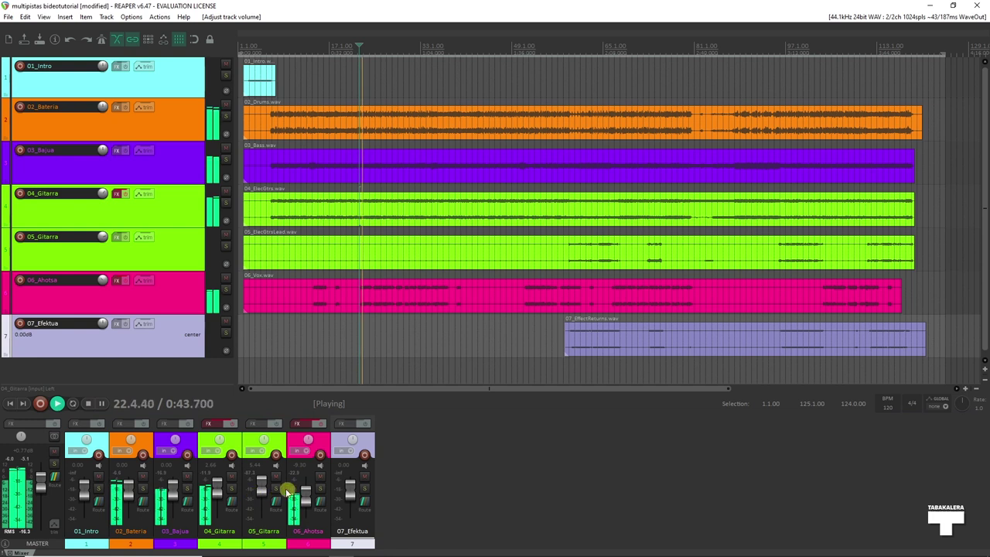
drag(262, 484, 218, 488)
drag(294, 501, 303, 495)
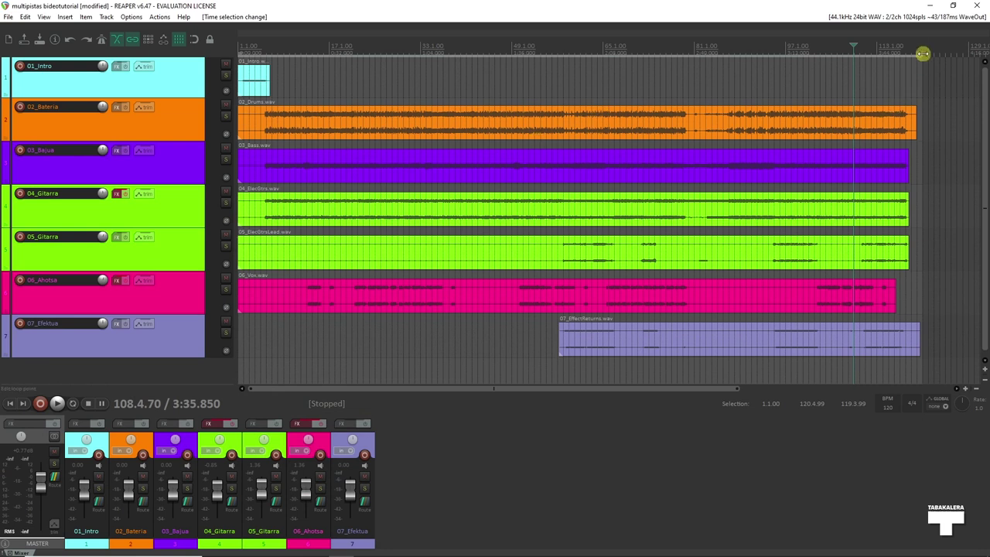
- Shorten the time selection to end at 120.3.54 and render its master mix as the WAV file multipistas bideotutorial, closing the finished render report
mouse_move(921, 55)
mouse_down()
mouse_move(869, 59)
mouse_move(920, 56)
mouse_up()
click(8, 16)
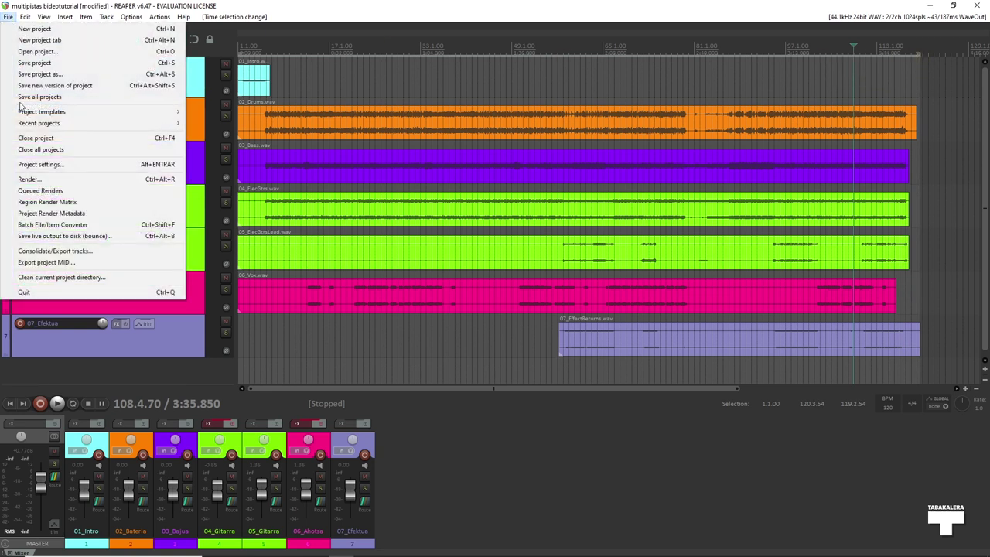
click(46, 179)
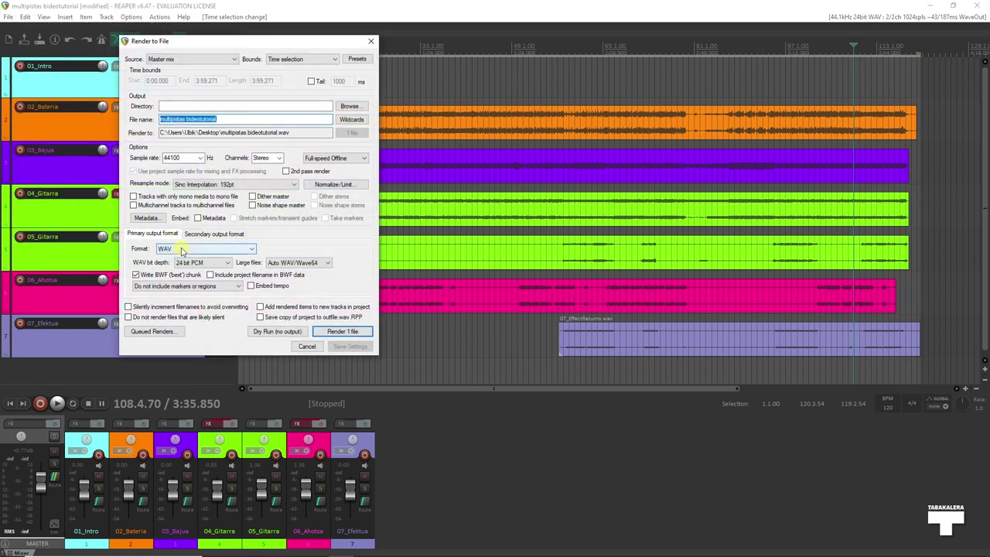
click(168, 249)
click(168, 252)
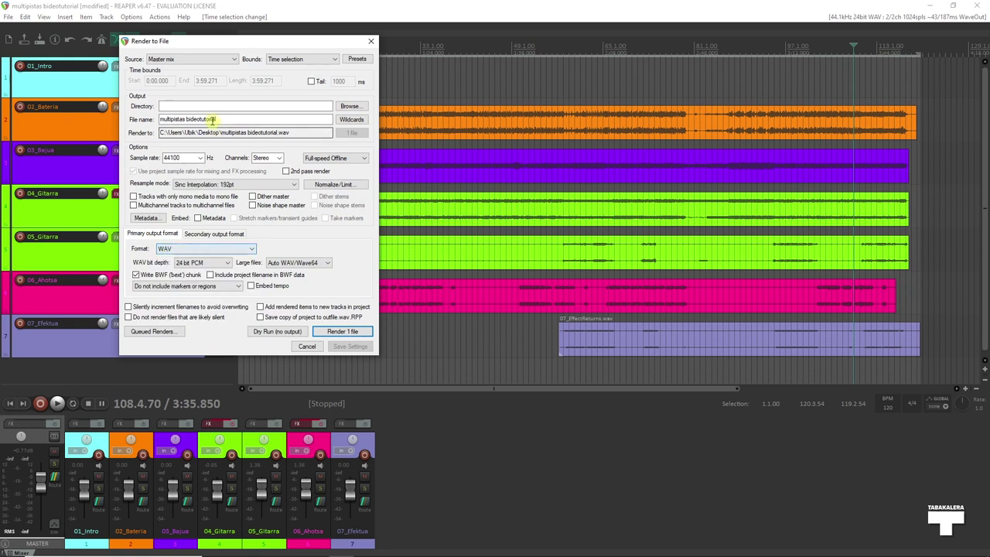
click(338, 332)
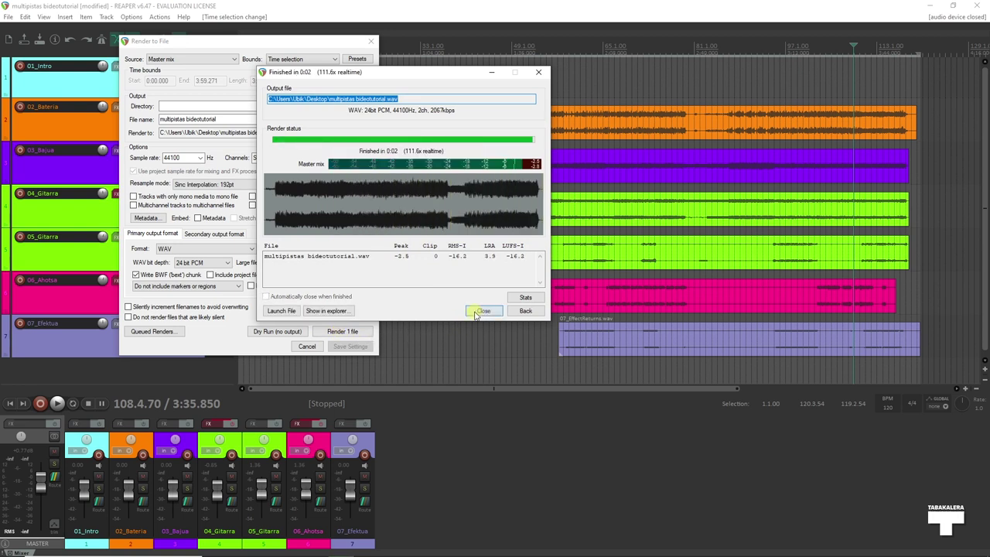
click(481, 311)
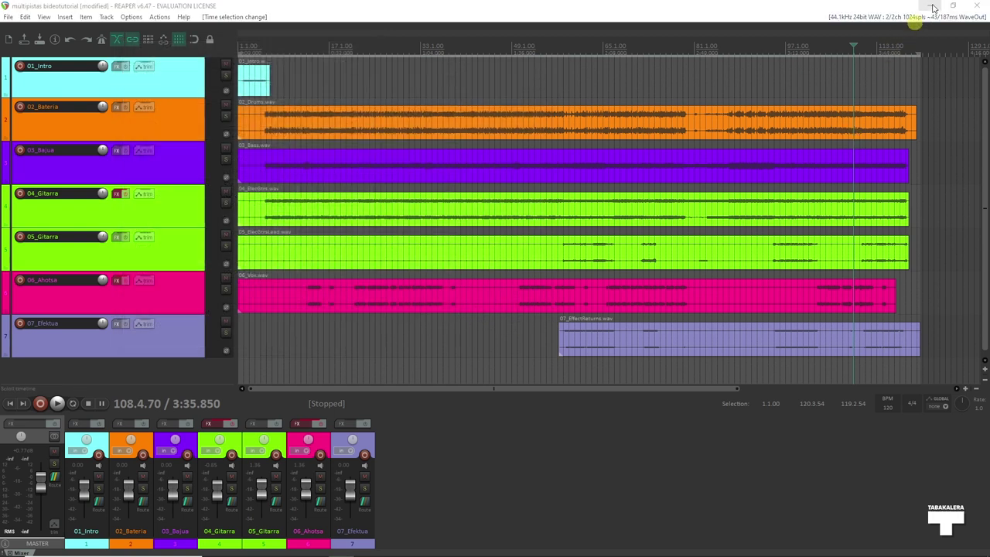
- Minimize REAPER and open the rendered multipistas bideotutorial.wav from the desktop in VLC to play it back
click(933, 8)
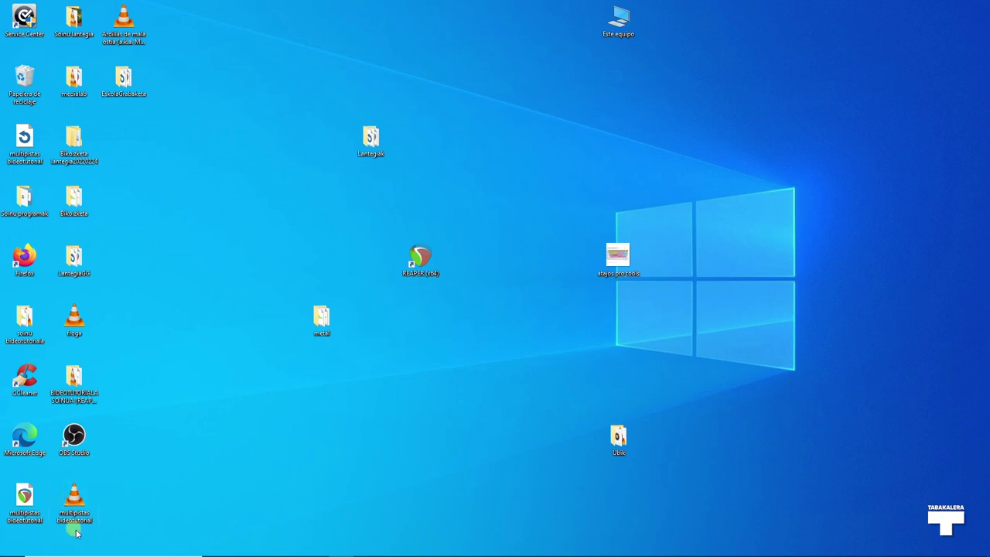
click(68, 504)
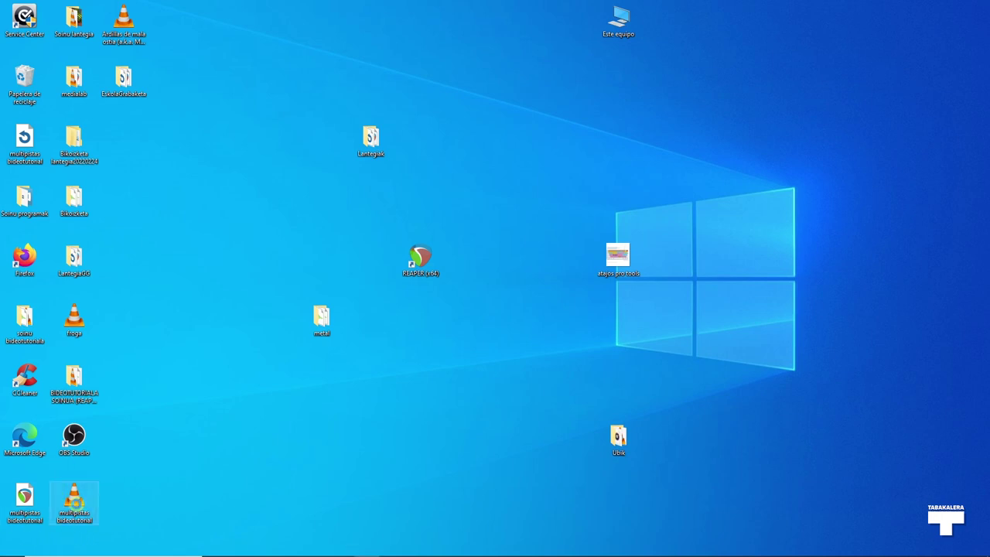
double_click(75, 503)
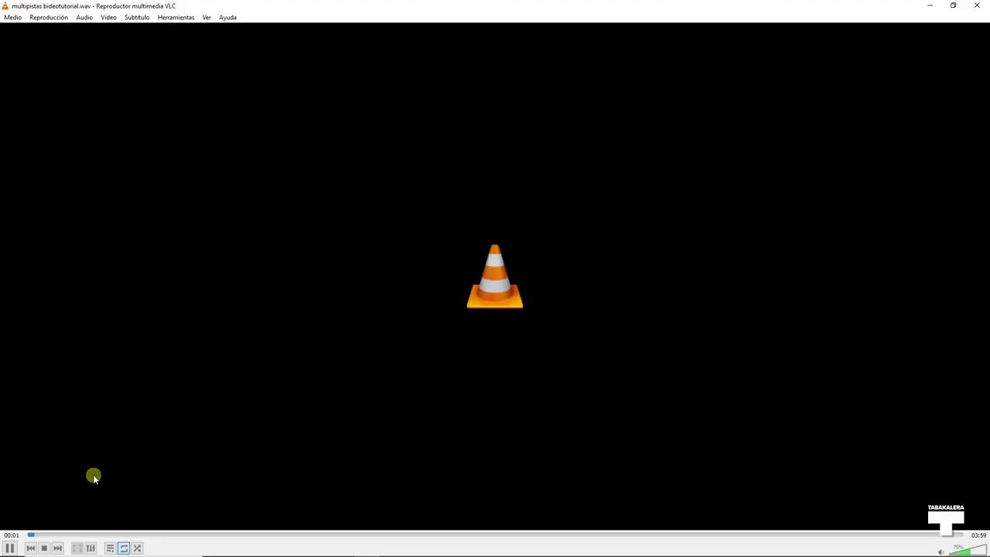